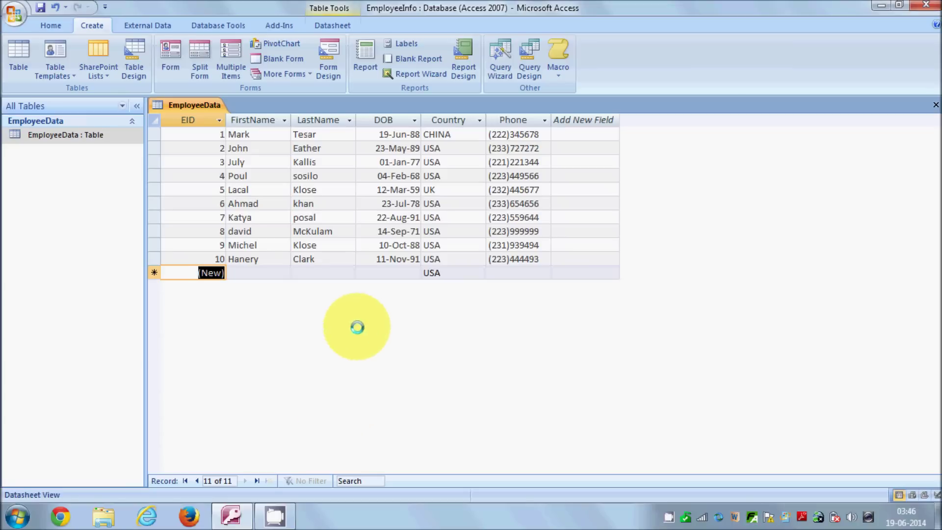
Step: Show the Home tab's record, sort and filter commands and select the first FirstName cell
left_click(50, 26)
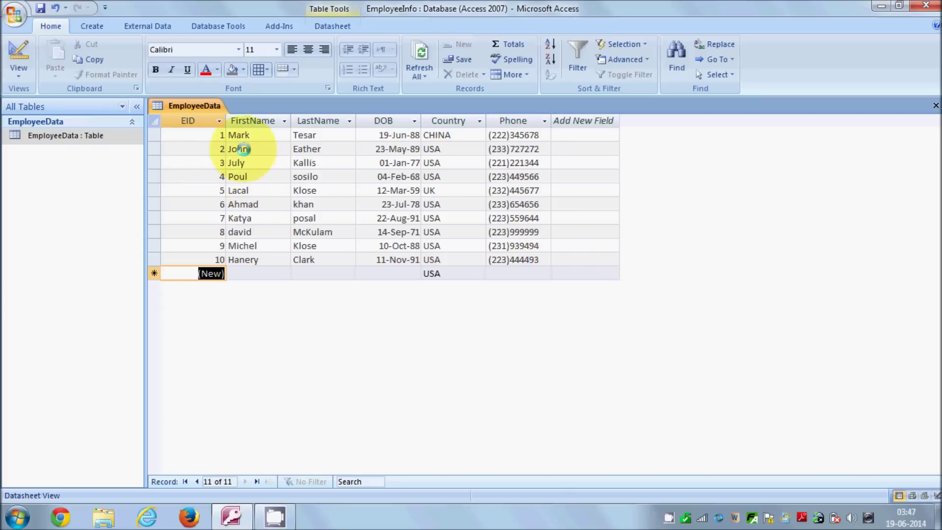
left_click(264, 133)
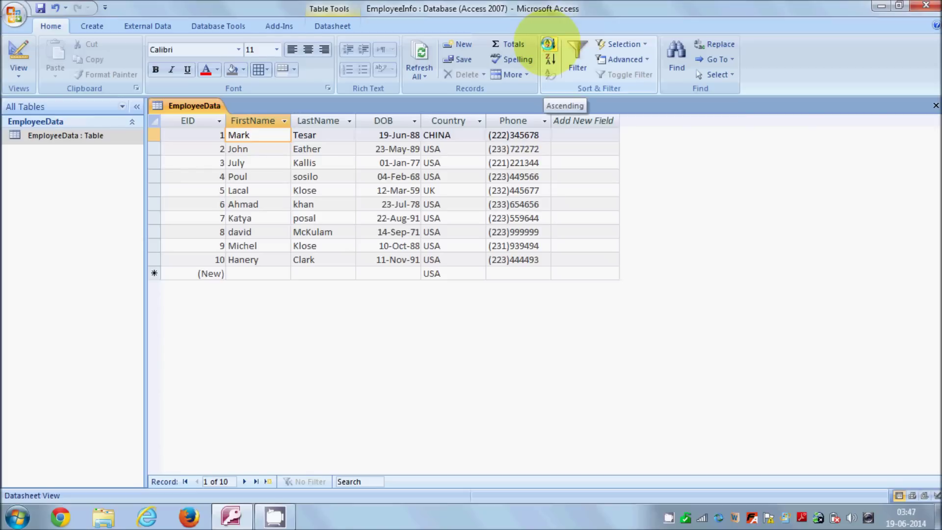
Step: Sort FirstName A to Z, then Z to A, then restore ascending EID order
left_click(547, 44)
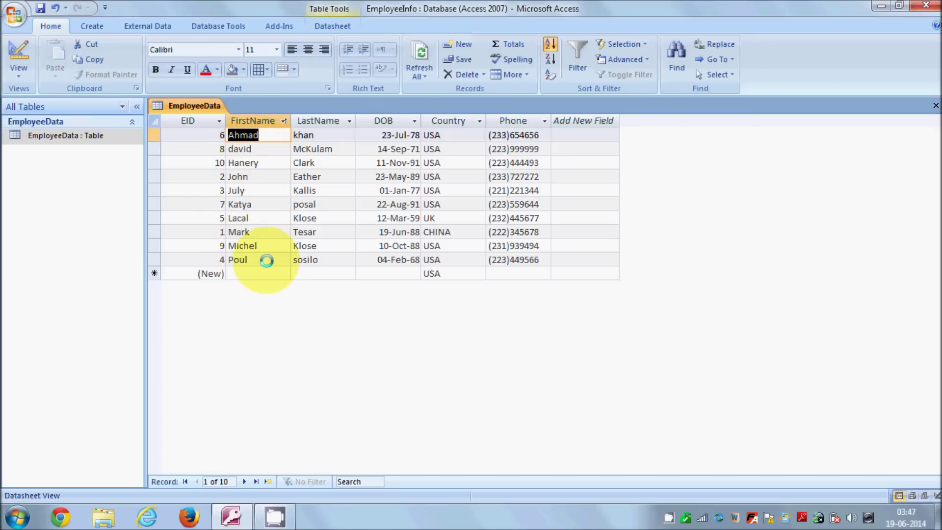
left_click(549, 61)
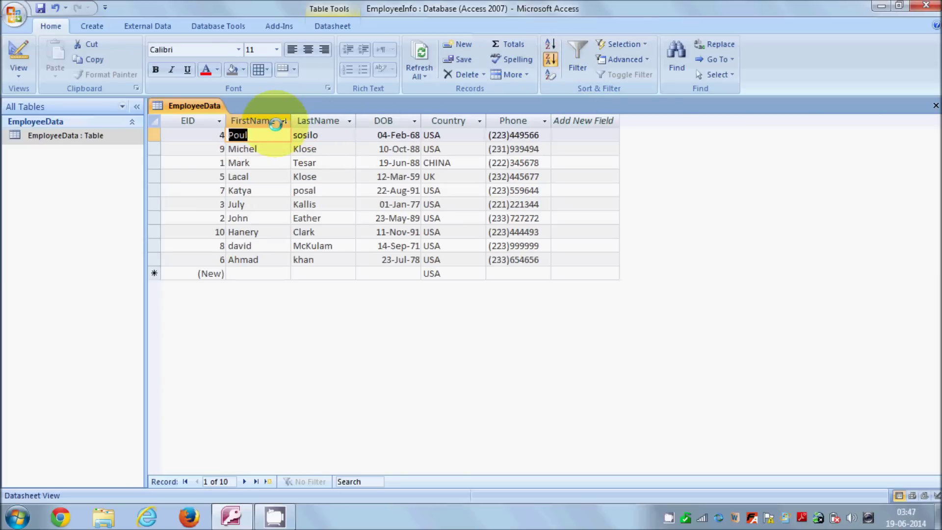
left_click(211, 135)
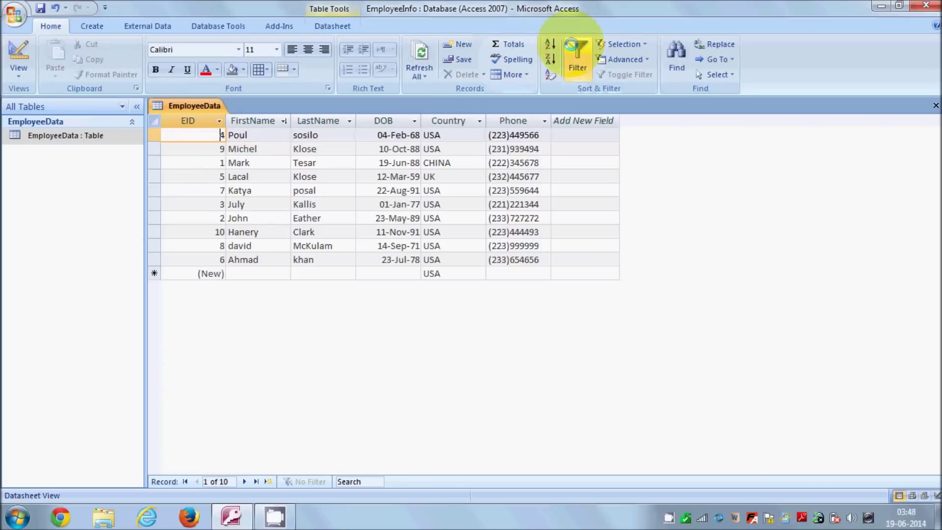
left_click(551, 43)
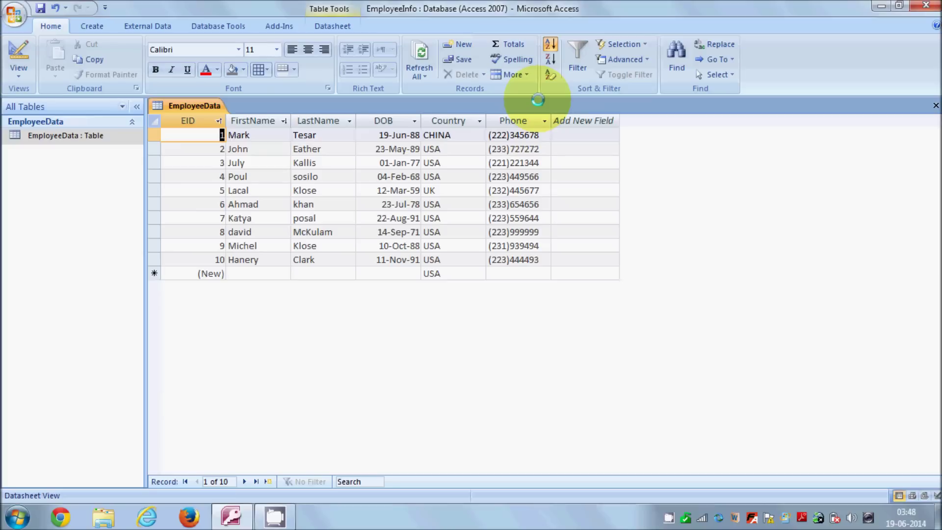
left_click(270, 134)
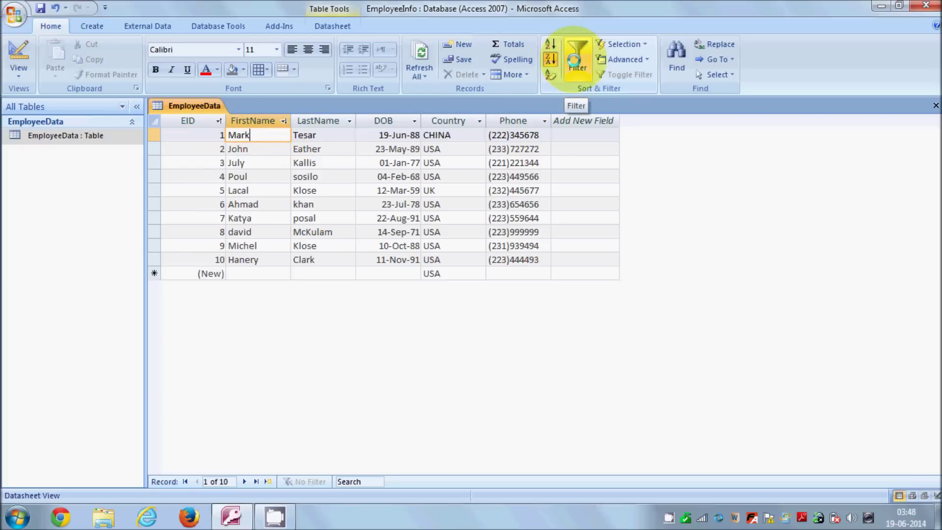
Step: Filter FirstName to Ahmad, david, Hanery and John, then toggle the filter off
left_click(573, 60)
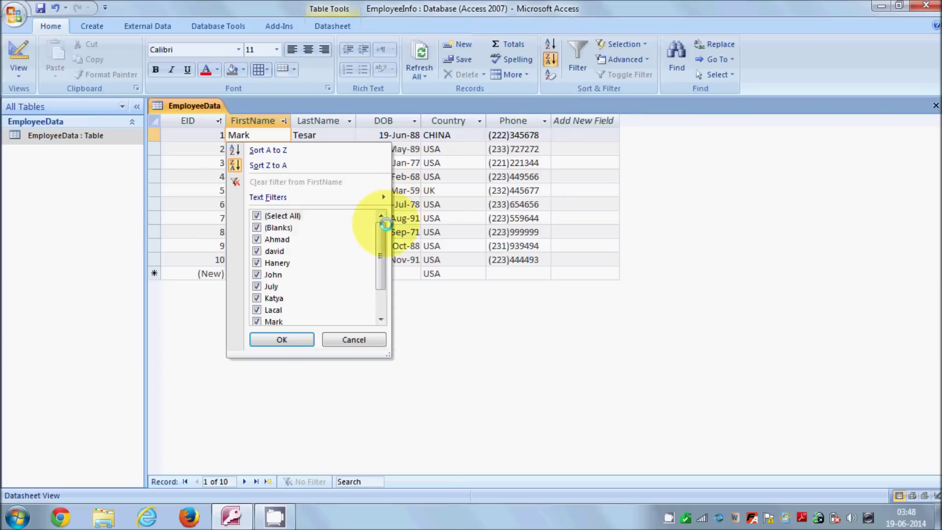
left_click_drag(383, 230, 375, 250)
left_click(256, 321)
left_click(256, 309)
left_click(256, 298)
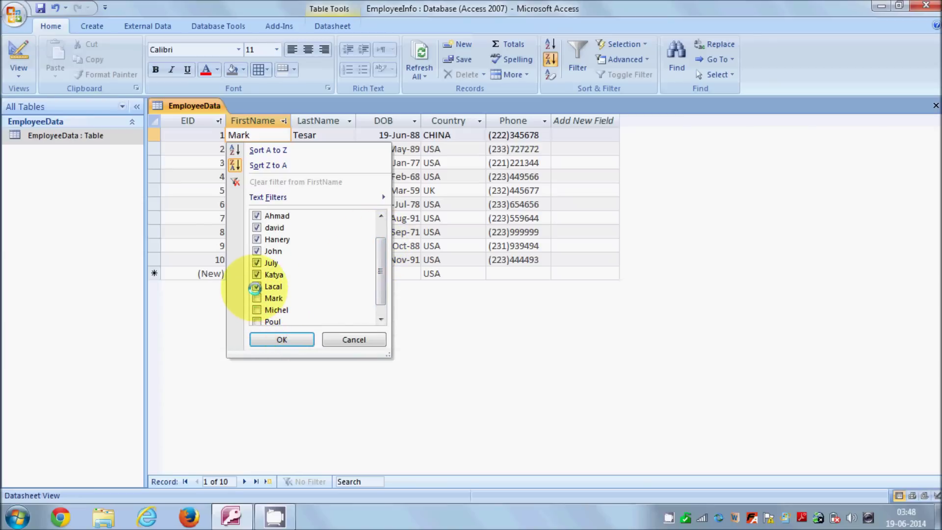
left_click(256, 274)
left_click(256, 262)
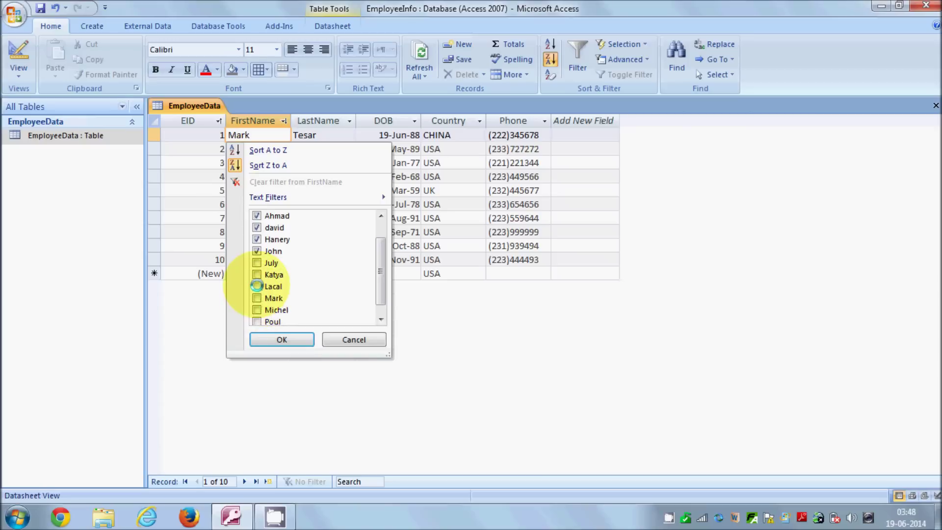
left_click(276, 339)
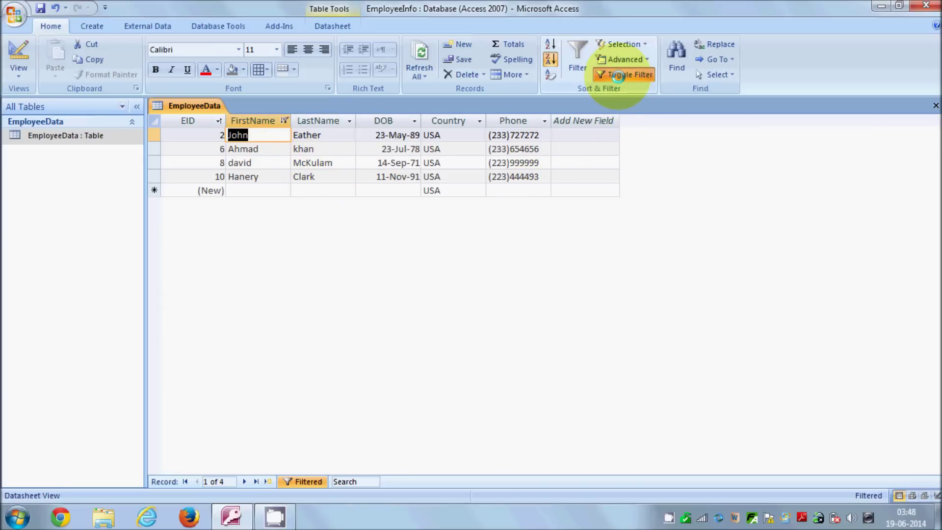
left_click(617, 75)
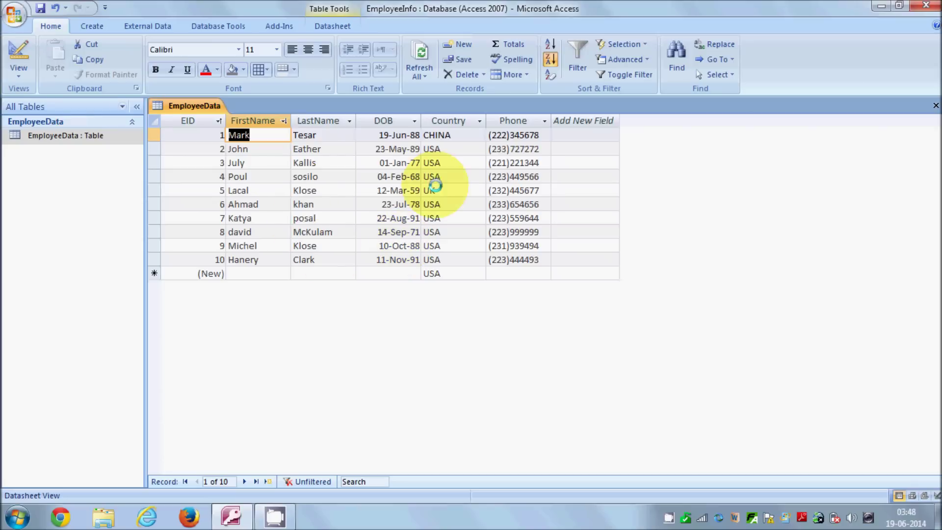
Step: Reopen the FirstName filter list and close it without changes
left_click(282, 120)
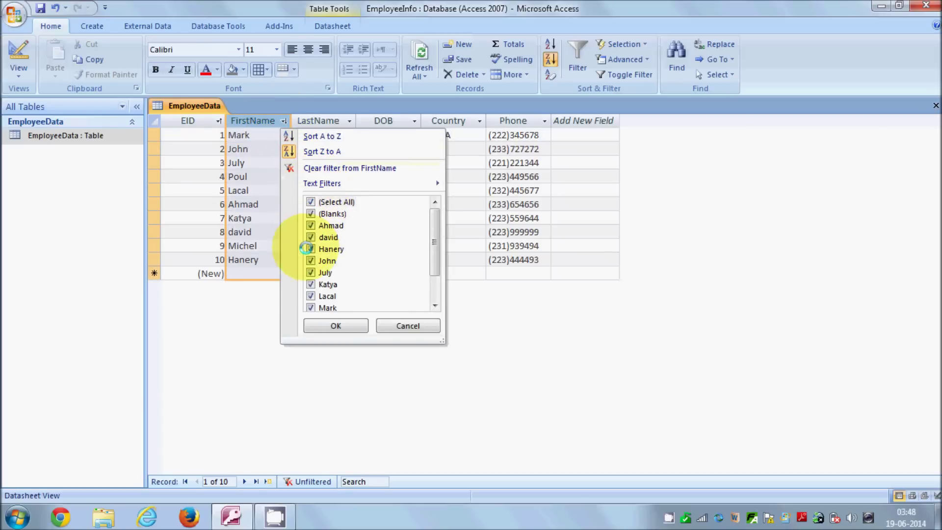
mouse_move(433, 228)
left_mouse_down()
mouse_move(435, 252)
mouse_move(428, 217)
left_mouse_up()
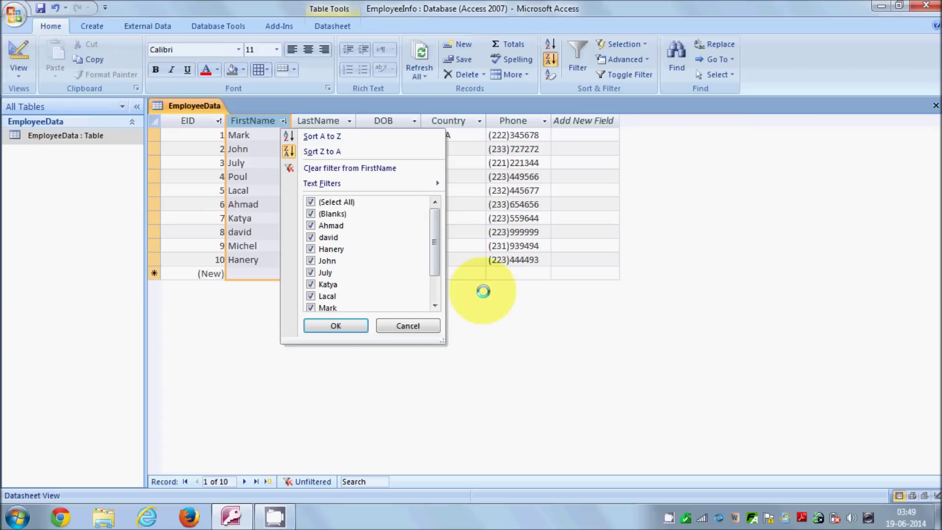
left_click(490, 316)
Step: Filter Country to USA only by excluding UK, CHINA and blanks, then toggle it off
left_click(479, 123)
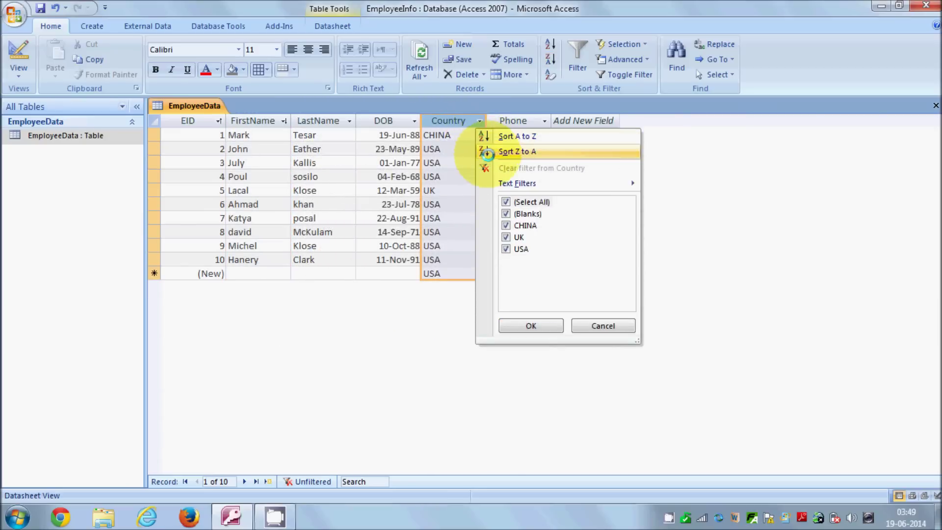
left_click(504, 235)
left_click(505, 226)
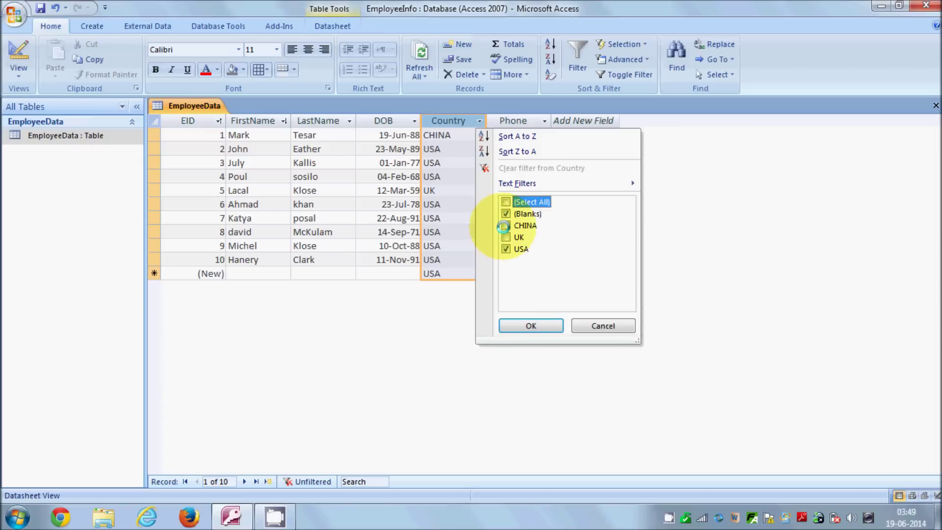
left_click(505, 213)
left_click(531, 325)
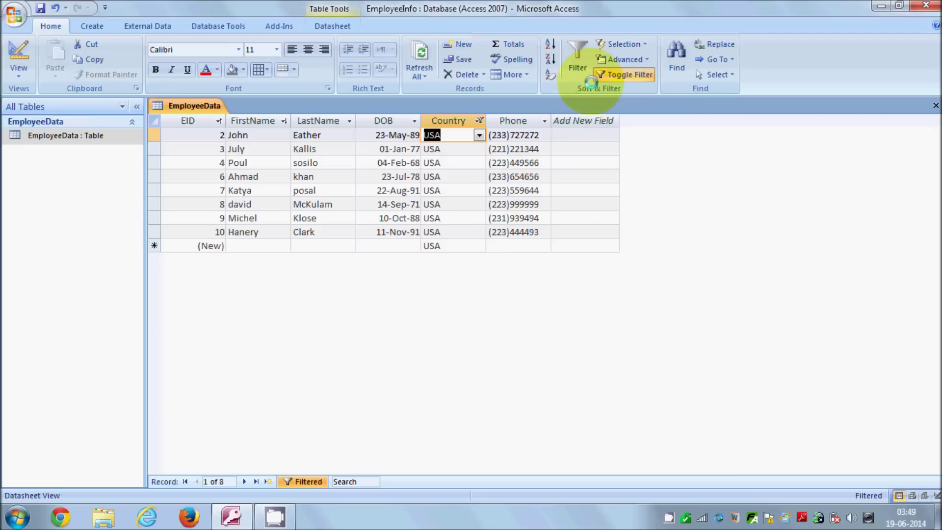
left_click(609, 74)
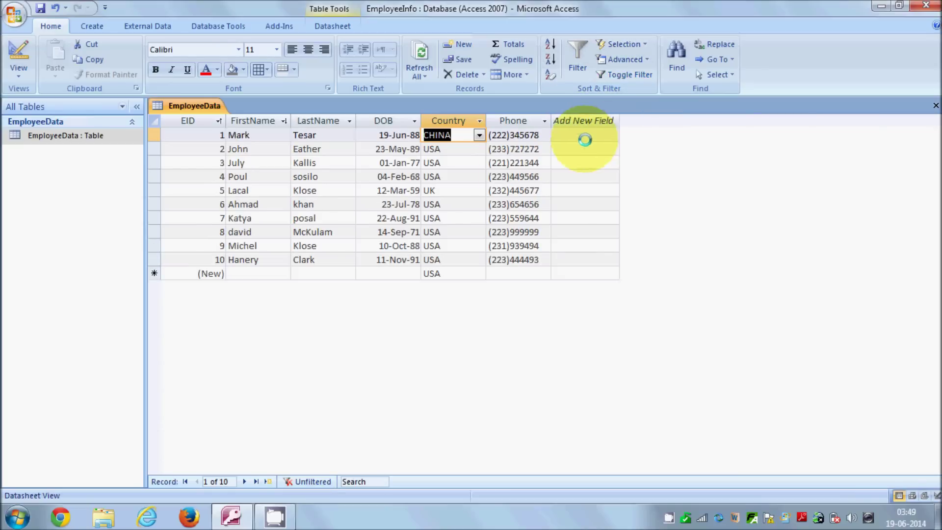
left_click(276, 220)
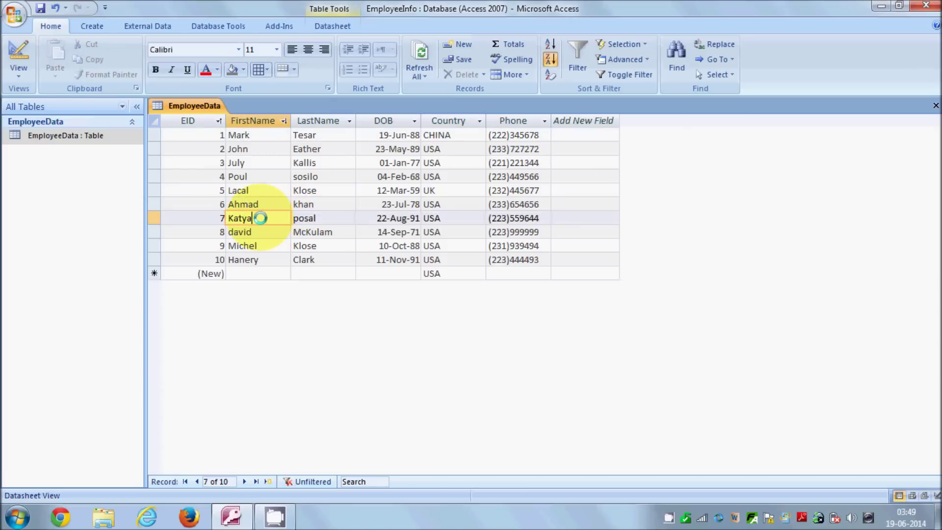
left_click_drag(257, 219, 212, 218)
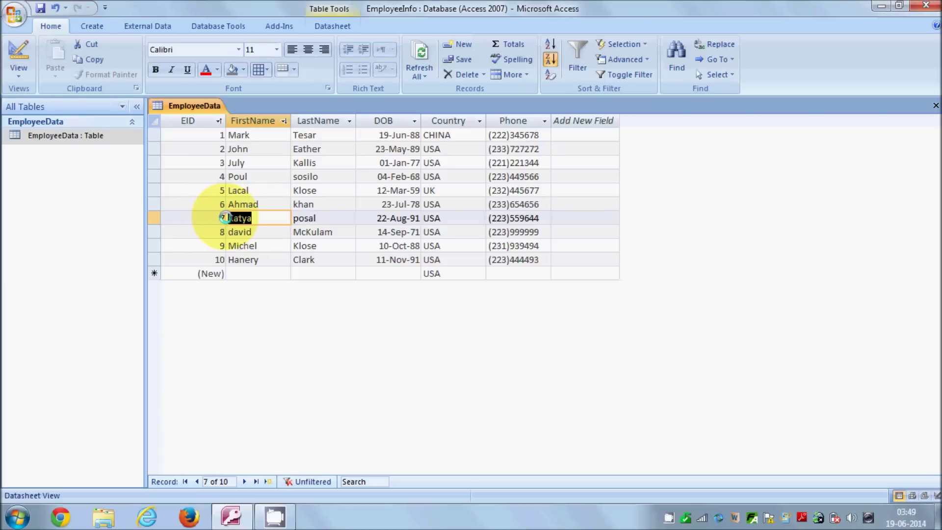
left_click(260, 231)
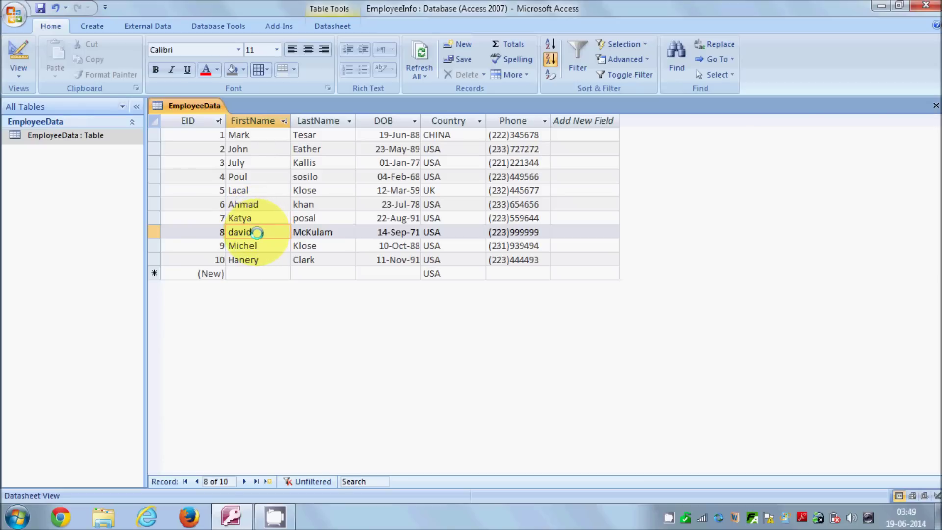
left_click_drag(254, 232, 225, 232)
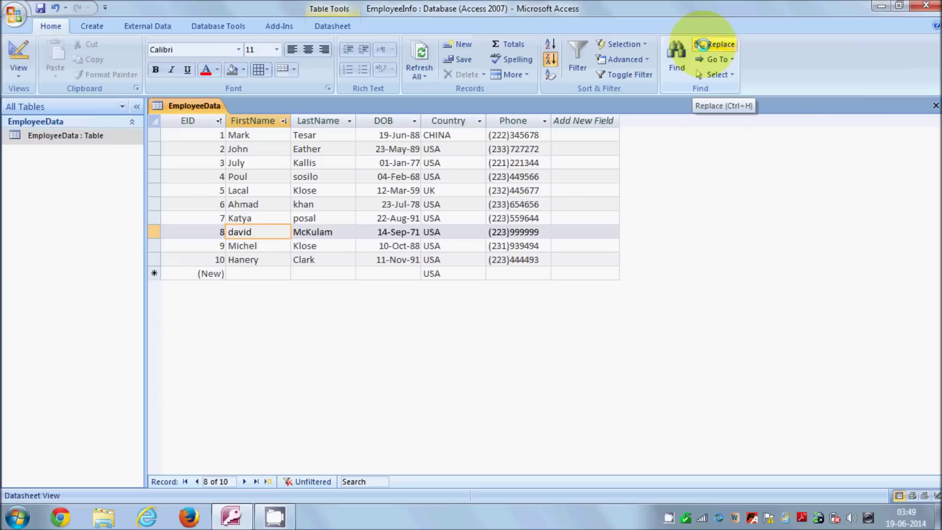
Step: Search for 'd' in Find and Replace and dismiss the text-not-found message
left_click(702, 45)
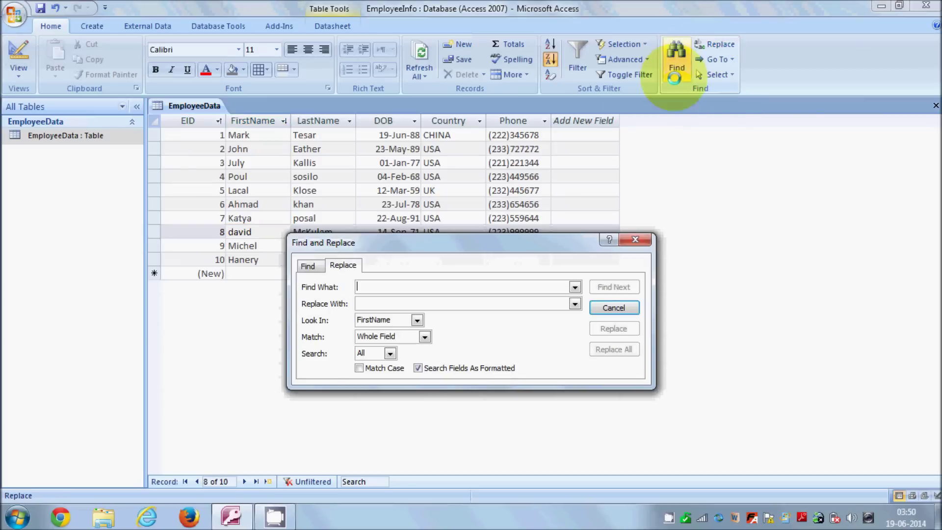
left_click(426, 284)
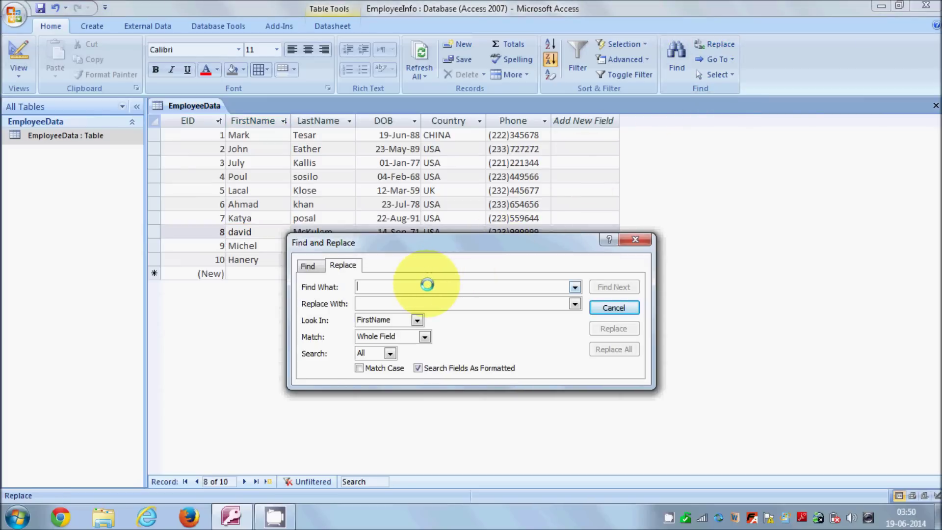
type("david")
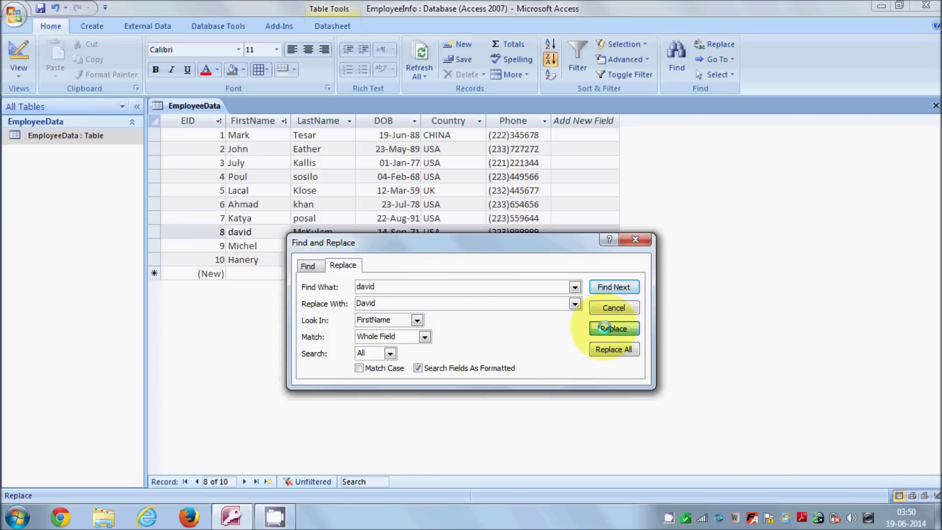
left_click(605, 327)
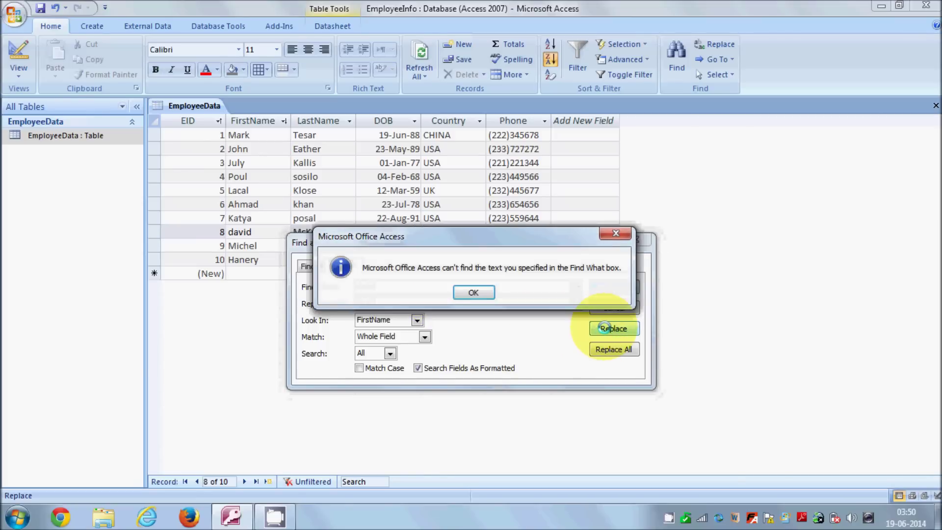
left_click(474, 292)
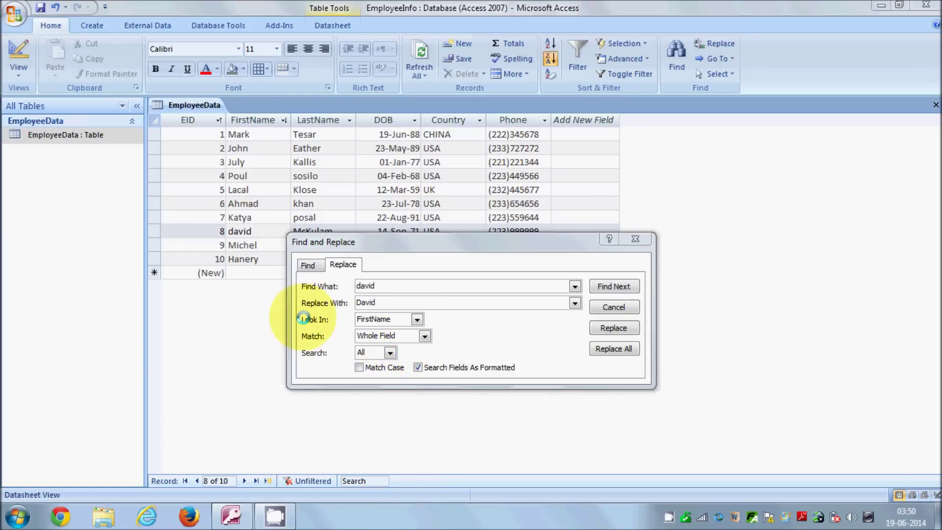
Step: Search the whole EmployeeData table, replace 'david' with 'David', and close the dialog
left_click(417, 320)
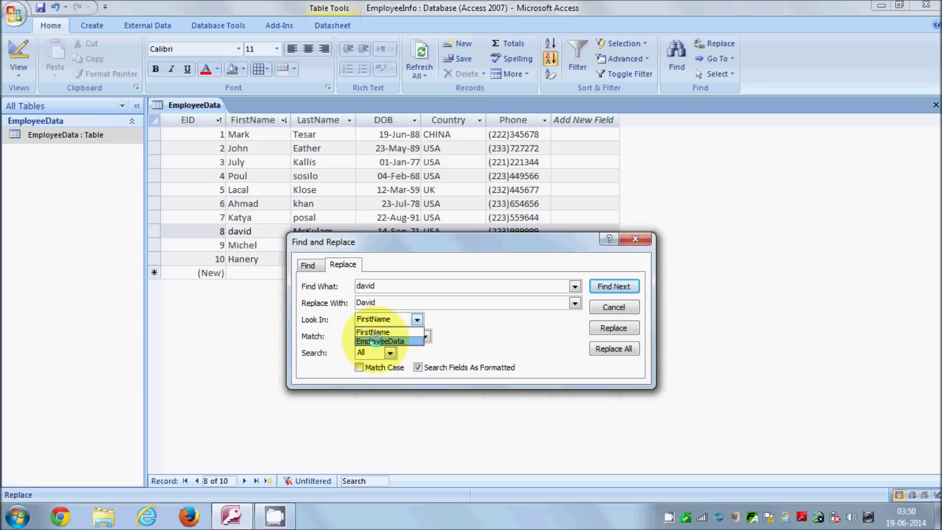
left_click(375, 340)
left_click(376, 338)
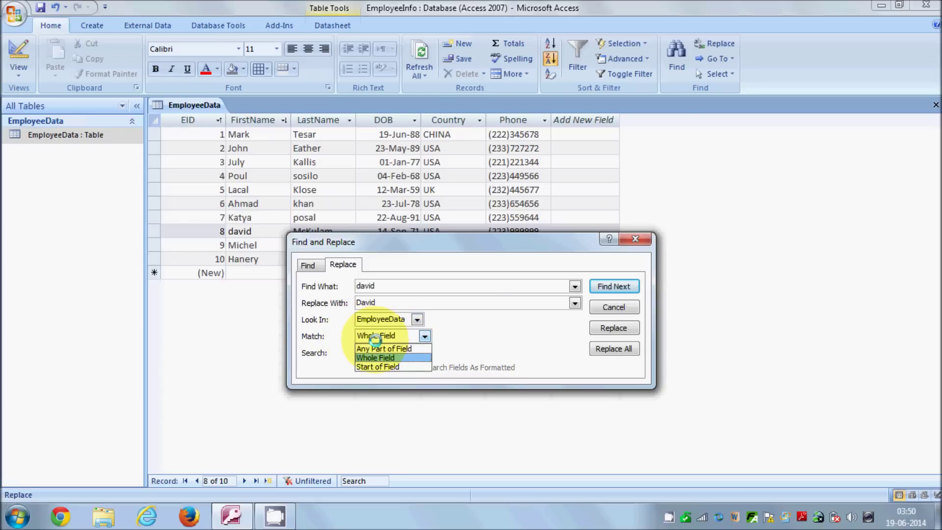
left_click(483, 325)
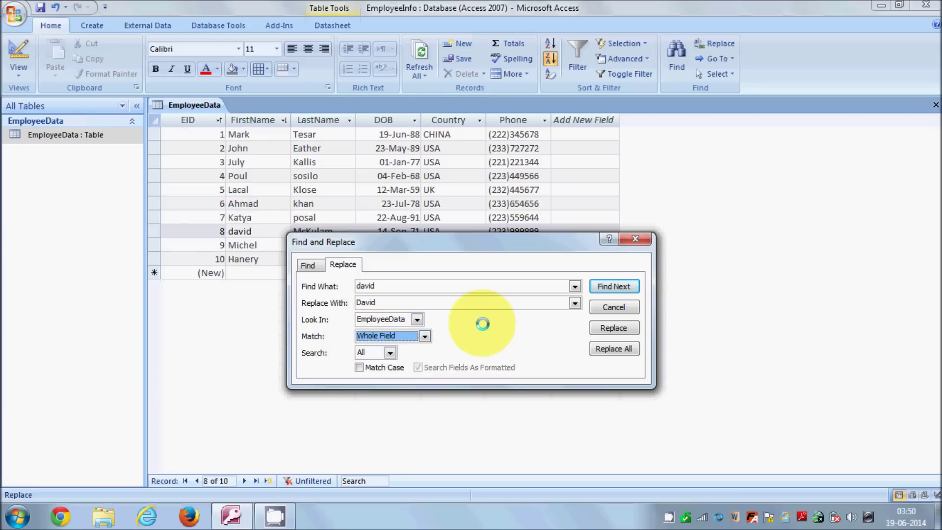
left_click(414, 318)
left_click(414, 318)
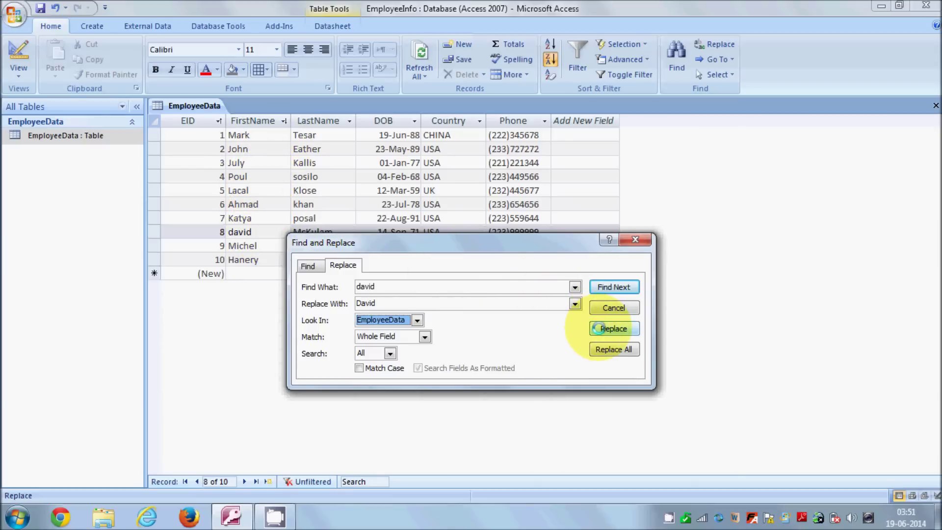
left_click(604, 287)
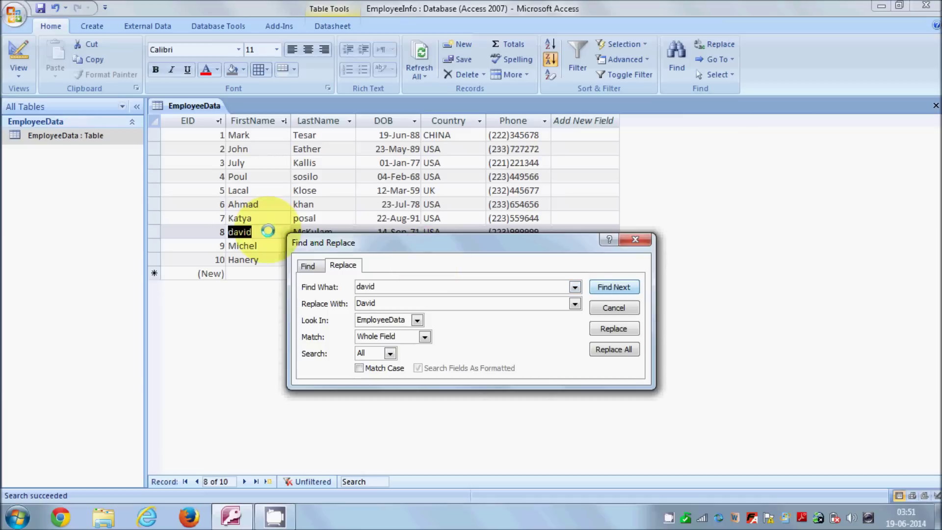
left_click(598, 329)
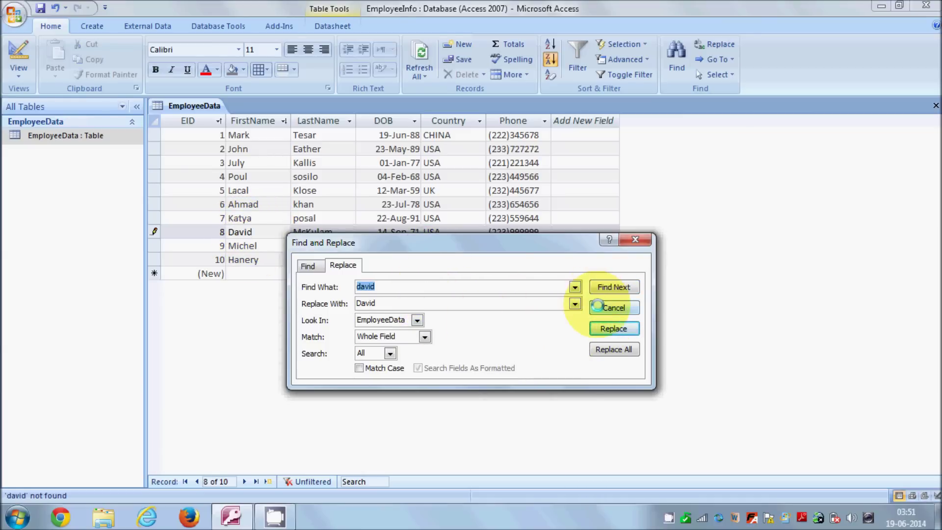
left_click(599, 308)
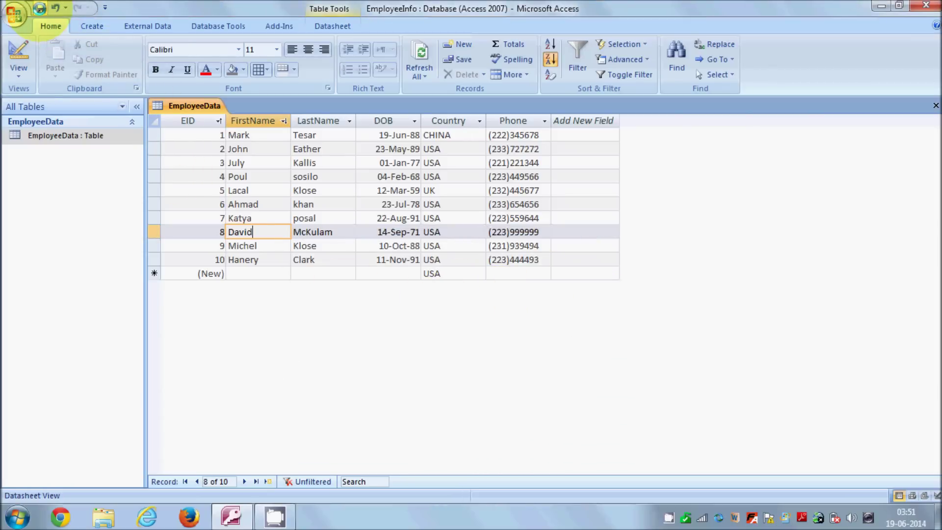
left_click(39, 8)
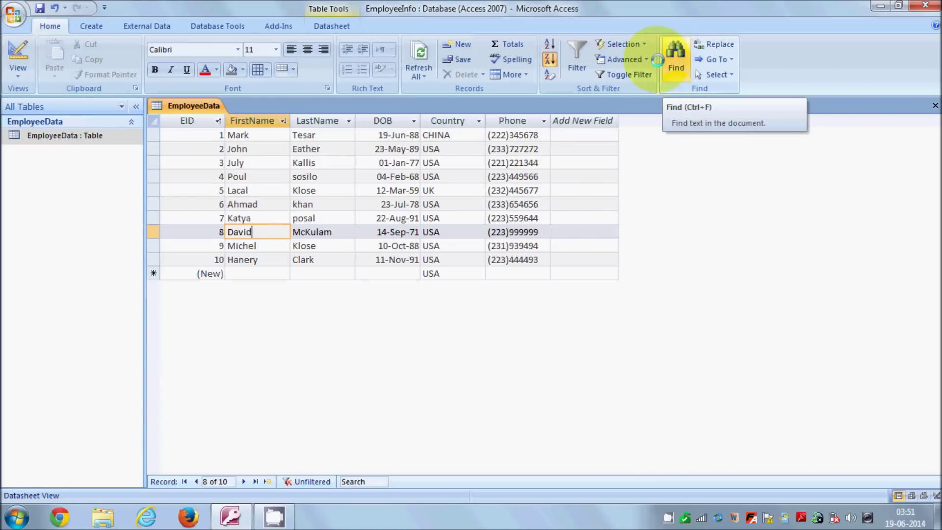
left_click(647, 59)
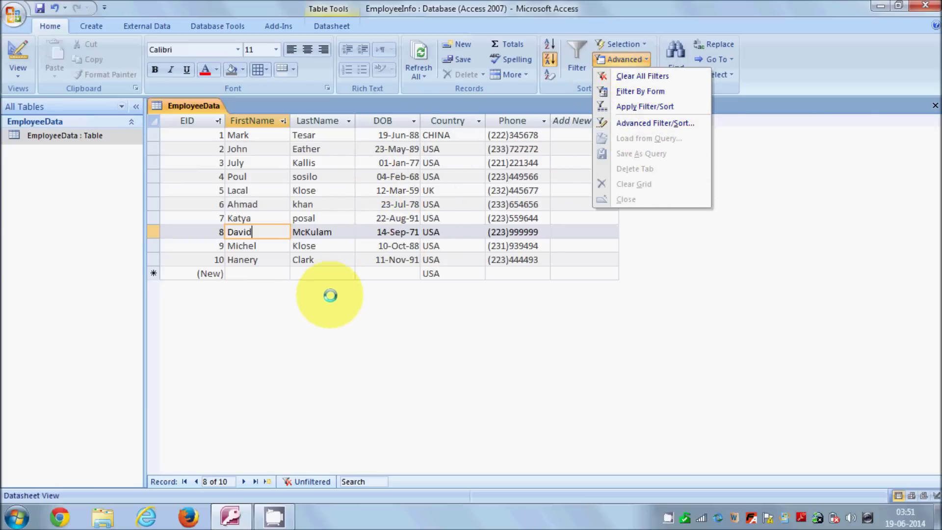
left_click(349, 300)
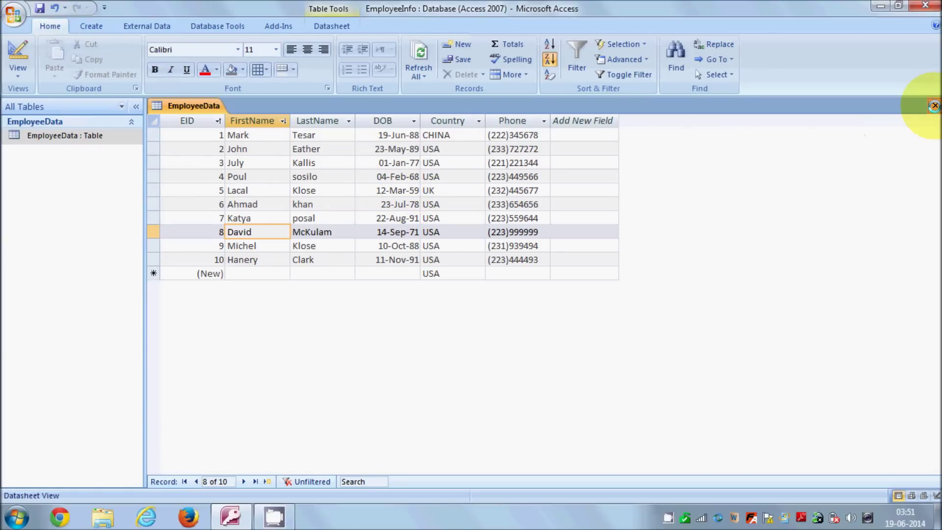
Step: Close the EmployeeData table and the blank Form1 design created from the Create tab
left_click(934, 106)
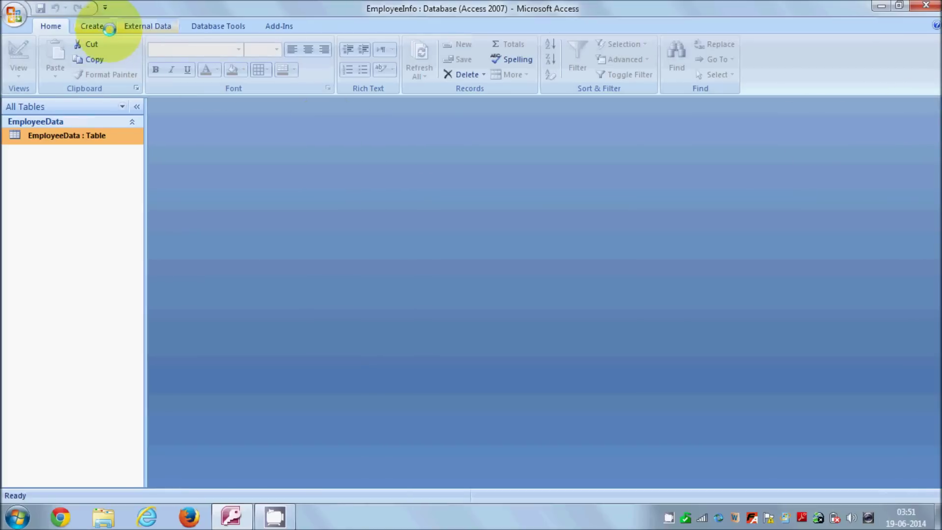
left_click(92, 25)
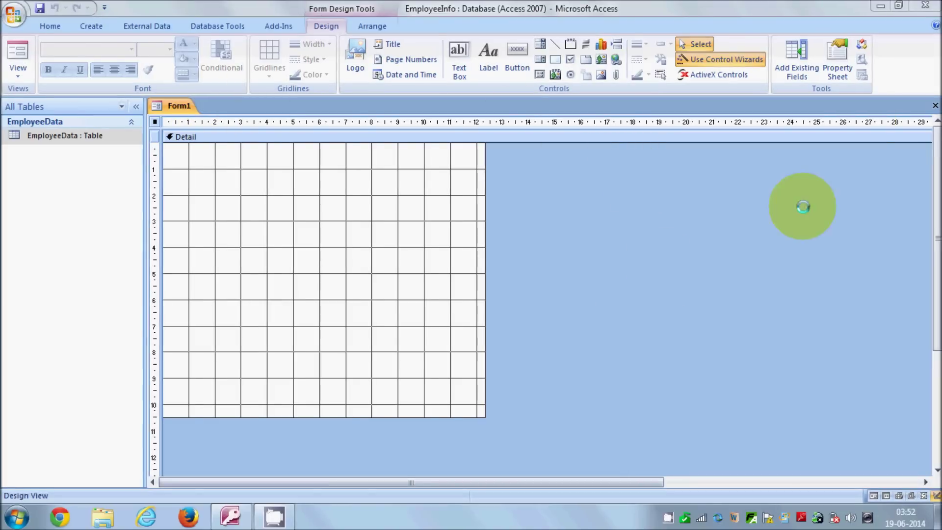
left_click(934, 104)
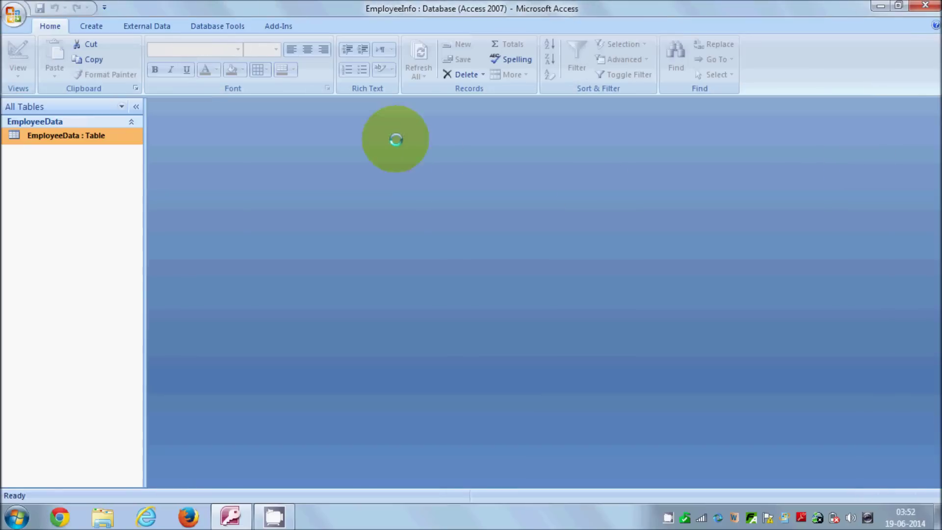
Step: Create a form from the EmployeeData table with the Create tab's Form command
left_click(94, 26)
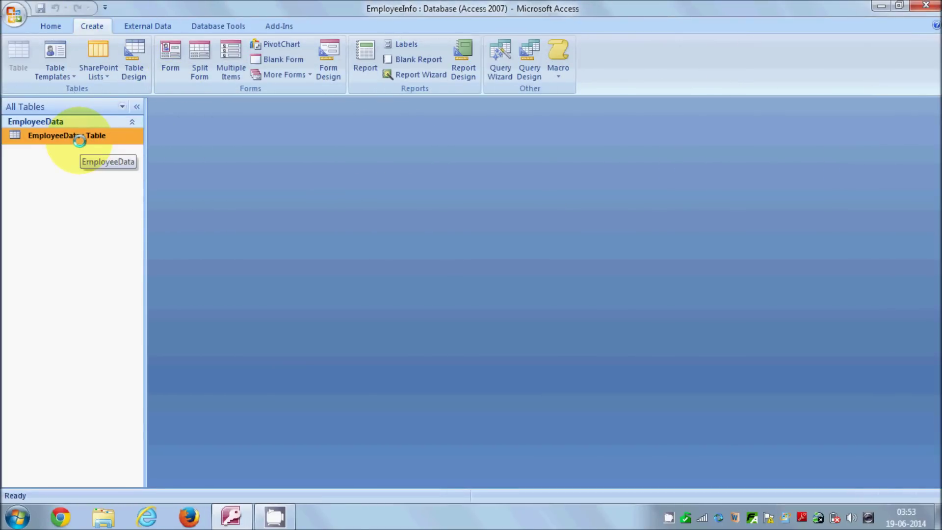
left_click(171, 58)
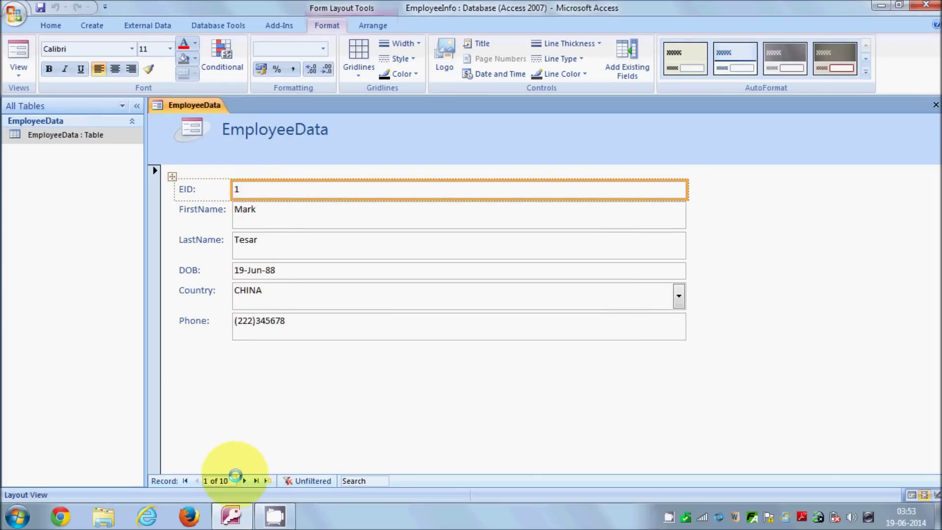
Step: Browse the form forward to record 7, back to 4, then forward to 6
left_click(243, 480)
left_click(244, 481)
left_click(244, 481)
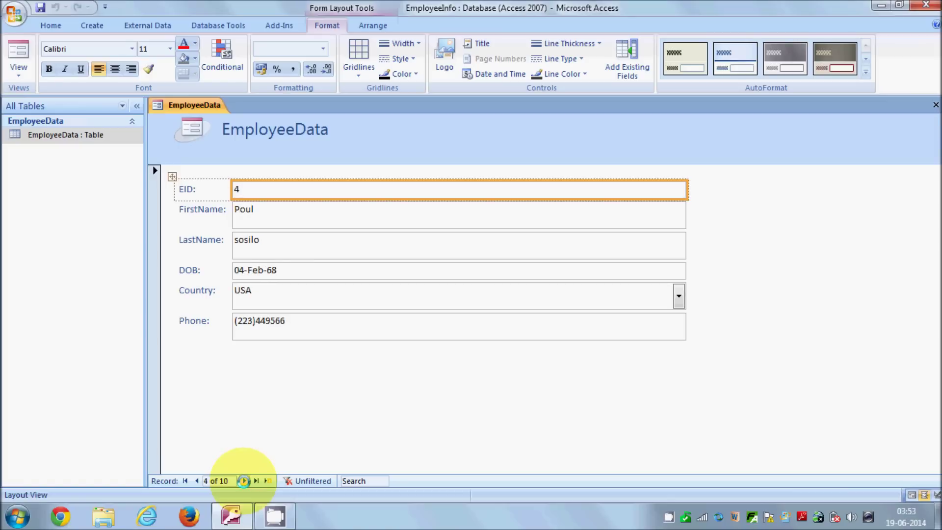
left_click(243, 481)
left_click(244, 480)
left_click(243, 481)
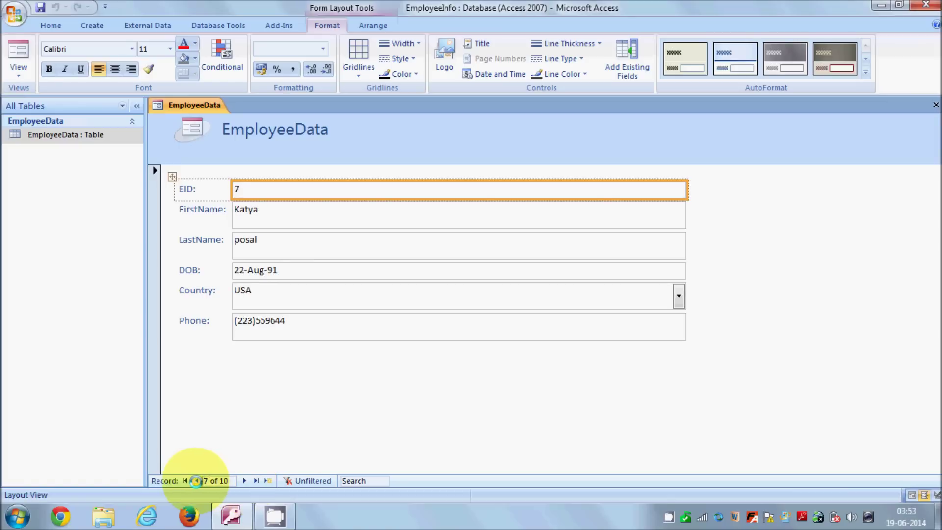
left_click(197, 480)
left_click(196, 480)
left_click(196, 481)
left_click(245, 480)
left_click(243, 480)
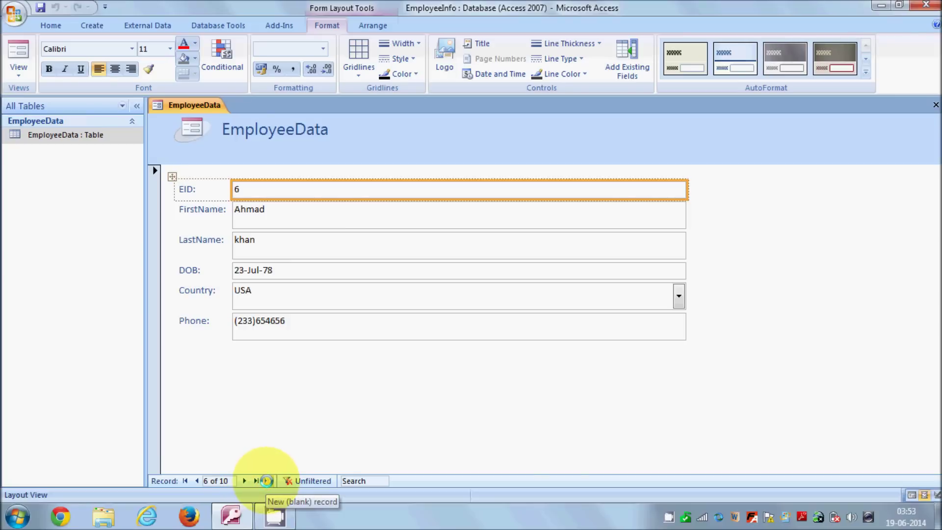
Step: Start a blank new record 11 and switch the form to Form View
left_click(267, 480)
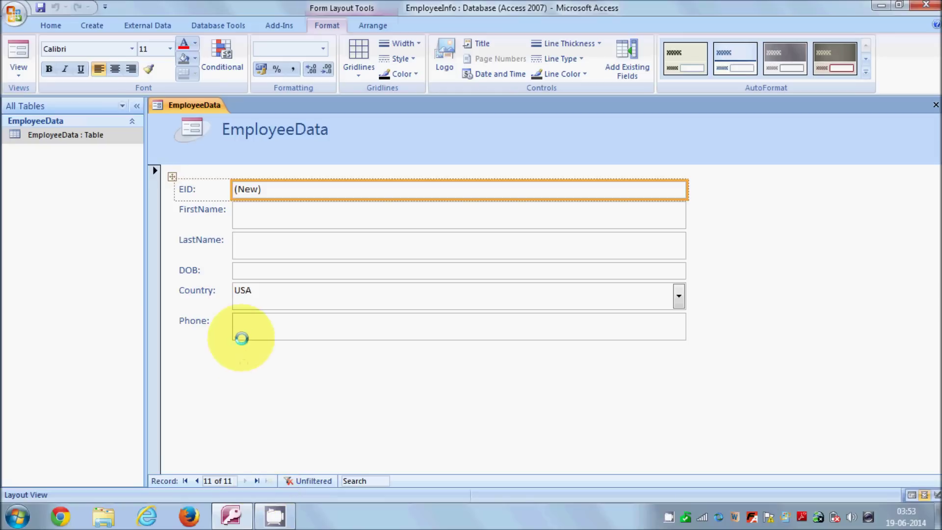
left_click(254, 214)
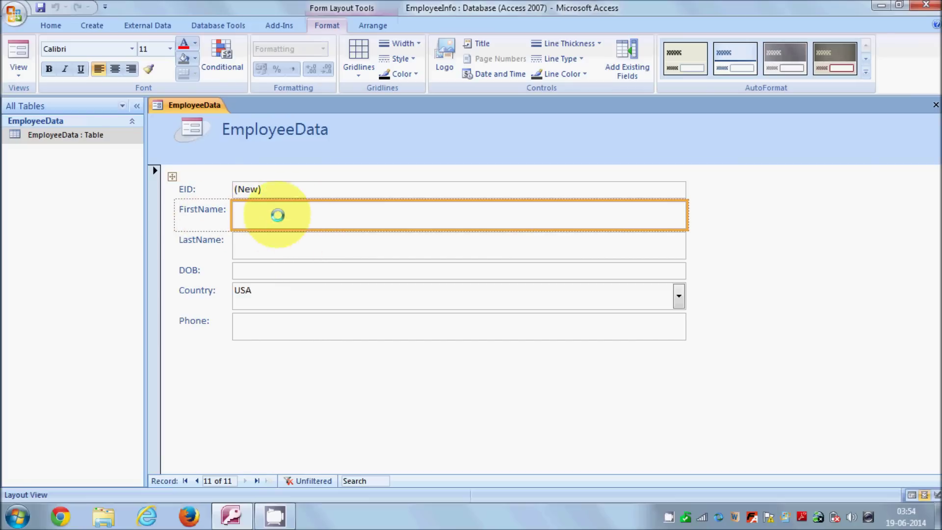
left_click(19, 58)
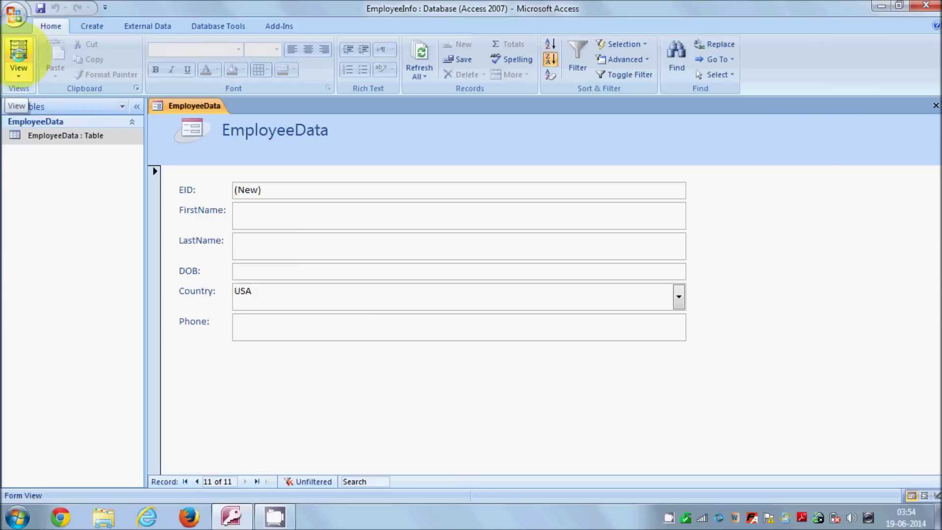
left_click(19, 55)
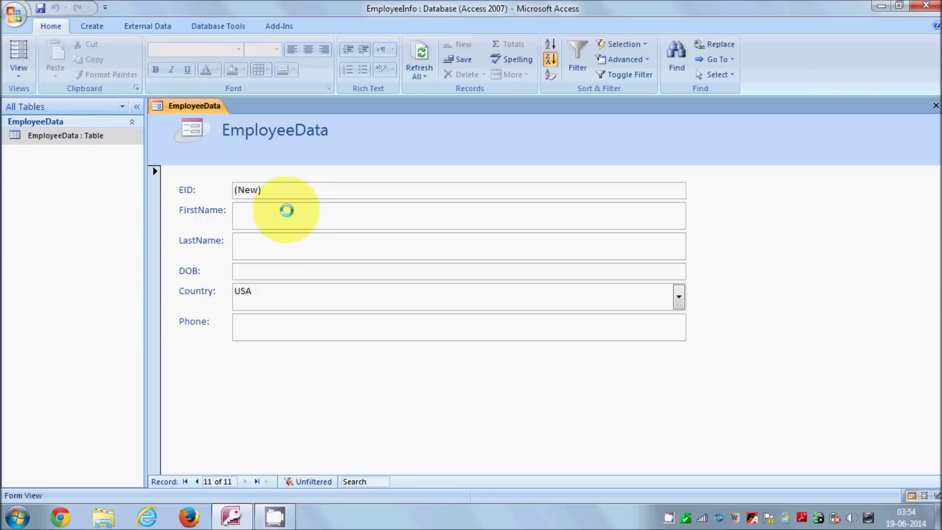
left_click(18, 69)
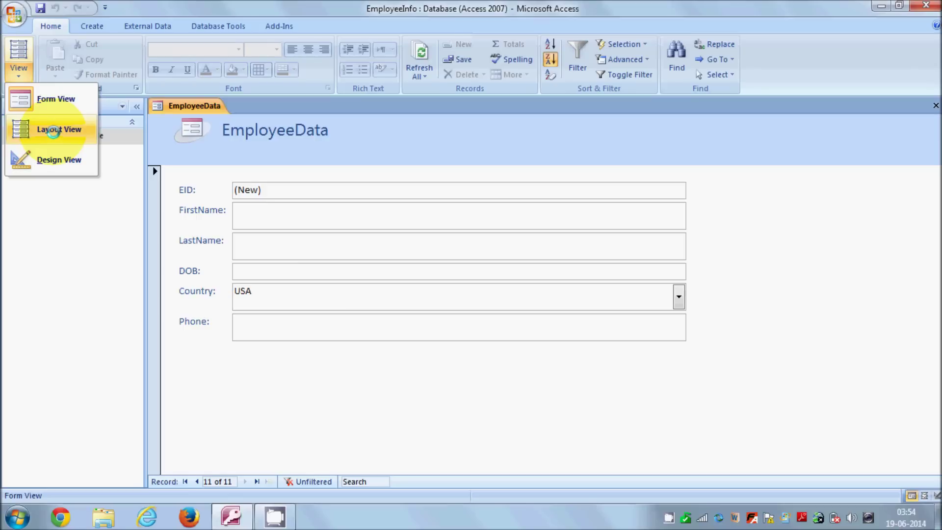
left_click(47, 102)
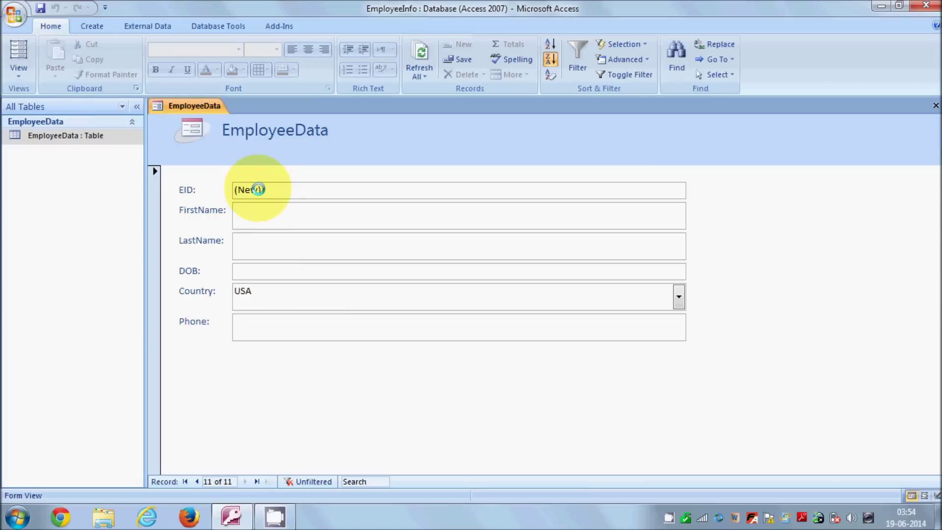
type("Mark")
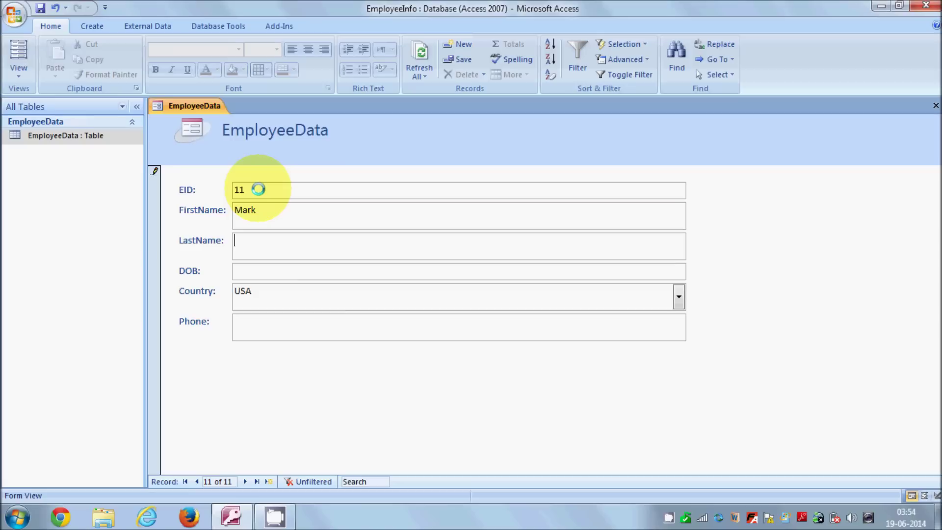
type("Hanery")
key("Tab")
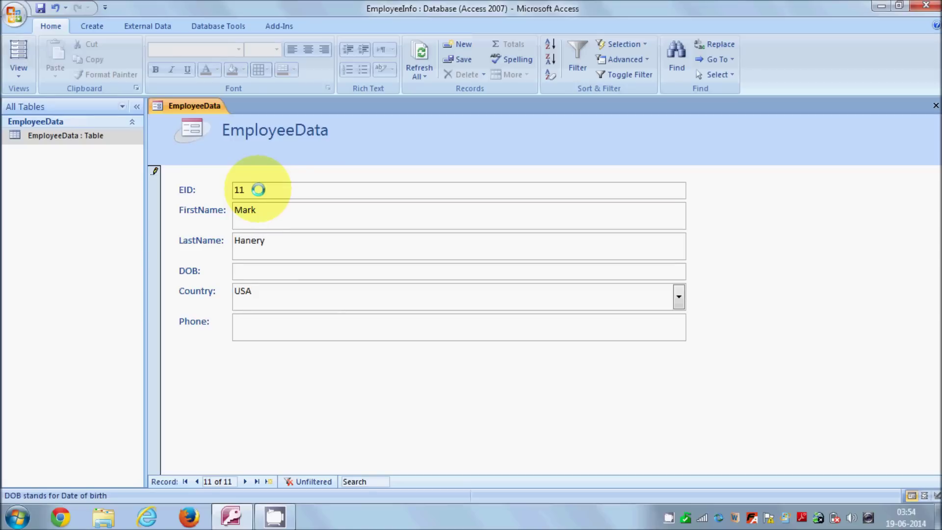
type("31-Mar-")
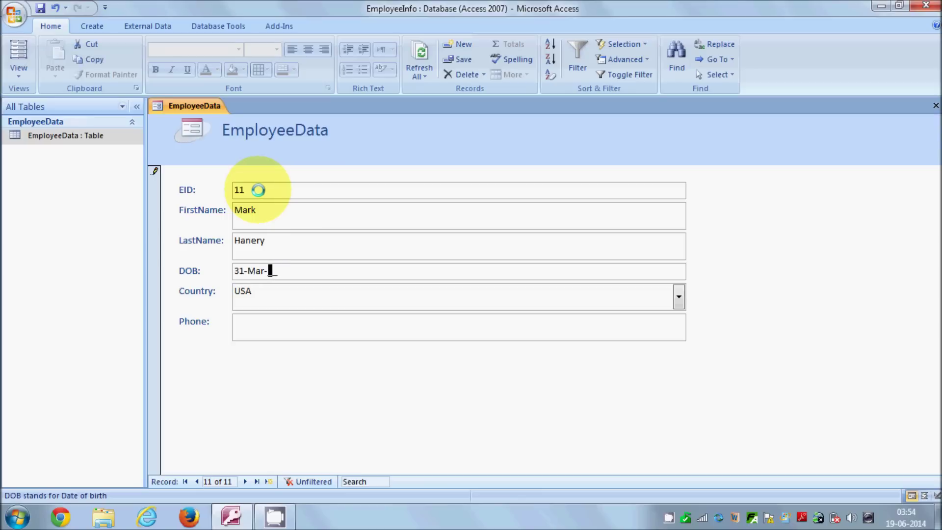
type("98")
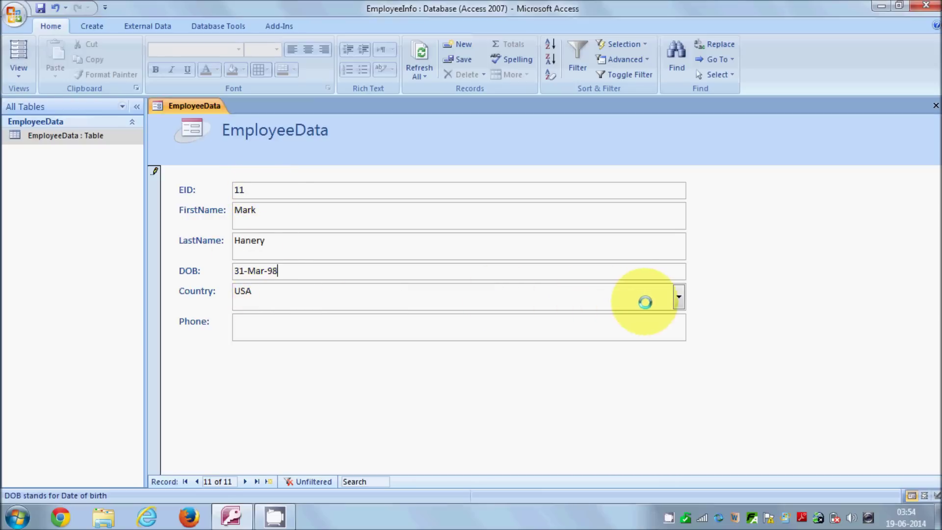
left_click(678, 296)
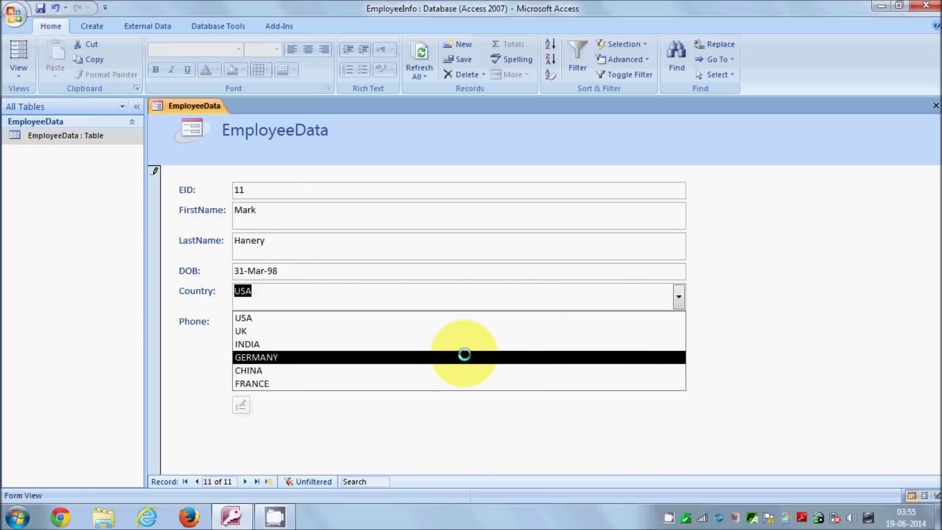
left_click(464, 357)
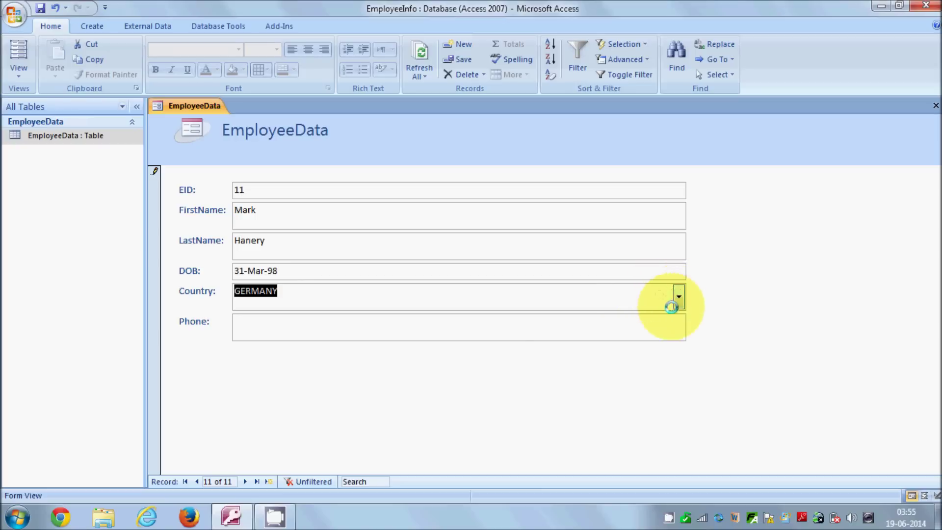
left_click(383, 332)
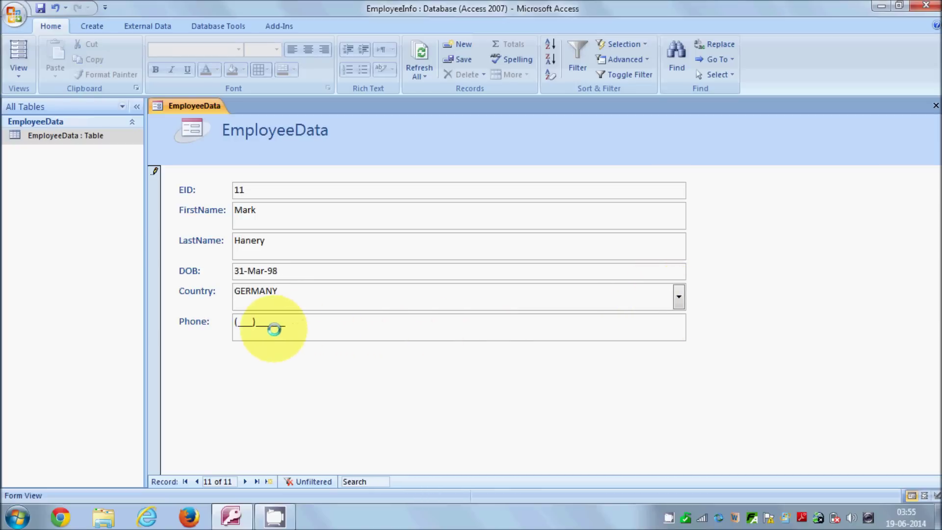
left_click(235, 321)
type("123)45444")
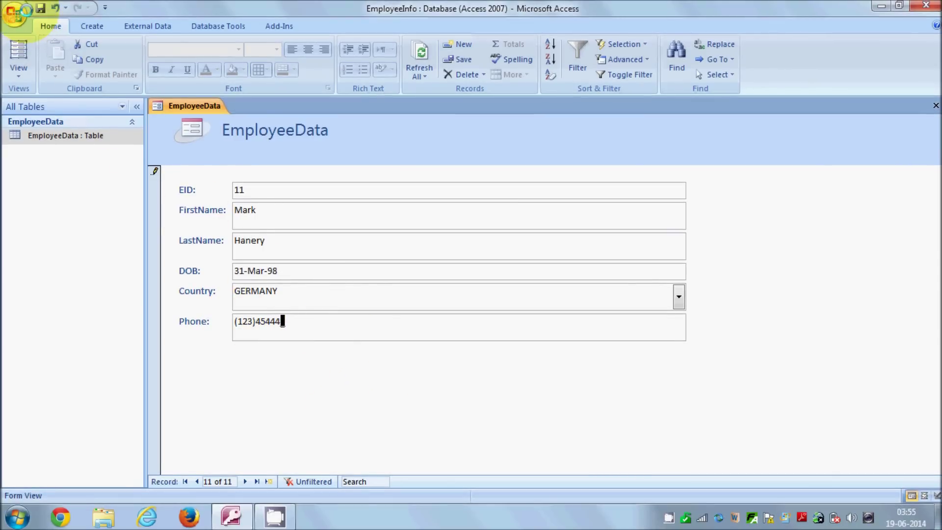
Step: Dismiss the phone input-mask error and save the form as 'EmployeeData Form'
left_click(41, 9)
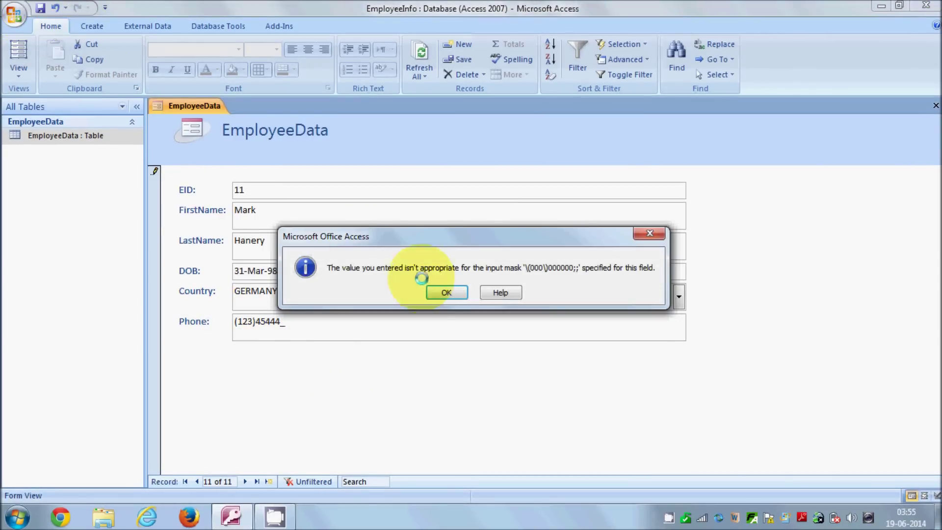
left_click(432, 292)
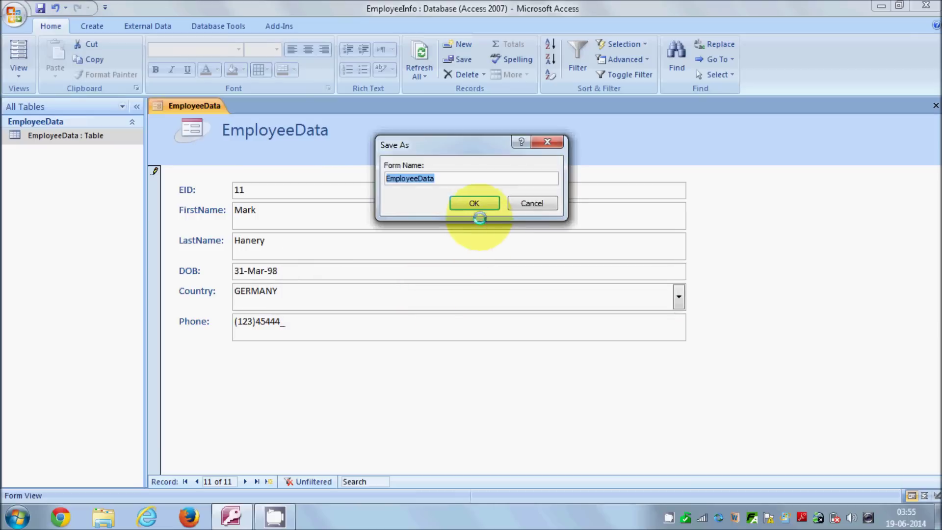
left_click(442, 177)
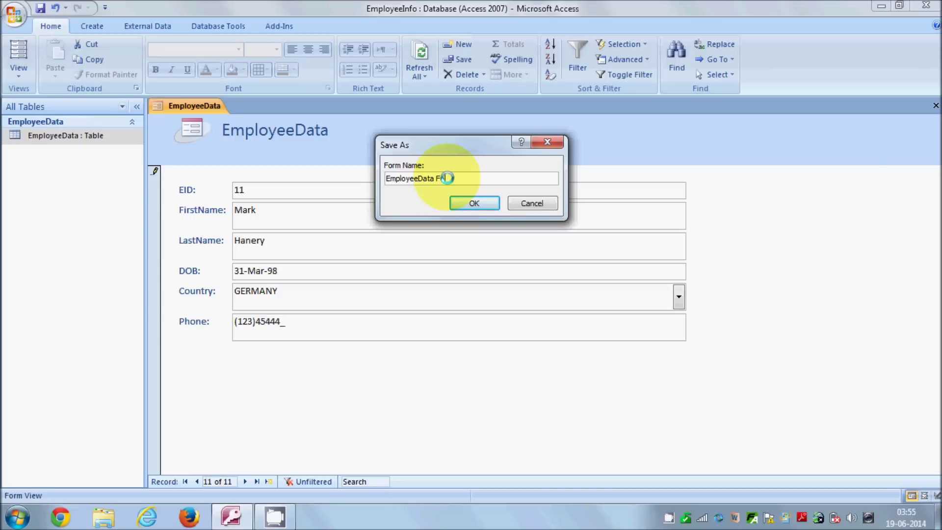
left_click(473, 201)
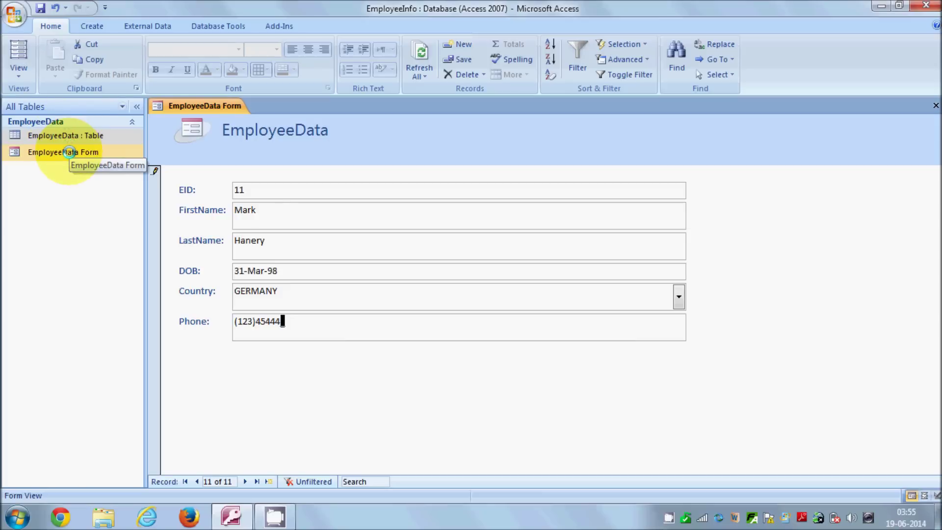
Step: Close the EmployeeData form, dismissing the input-mask error and discarding the unsaved record
left_click(68, 136)
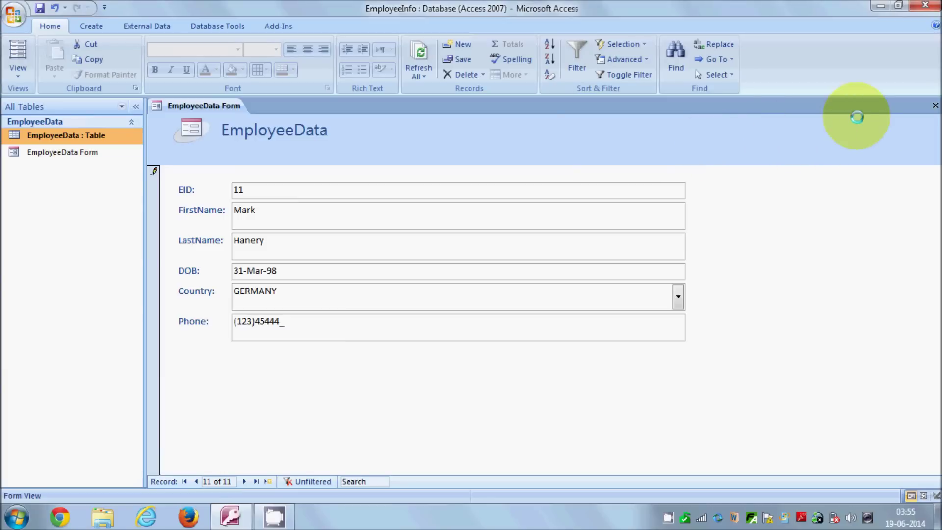
left_click(933, 106)
left_click(446, 293)
left_click(448, 300)
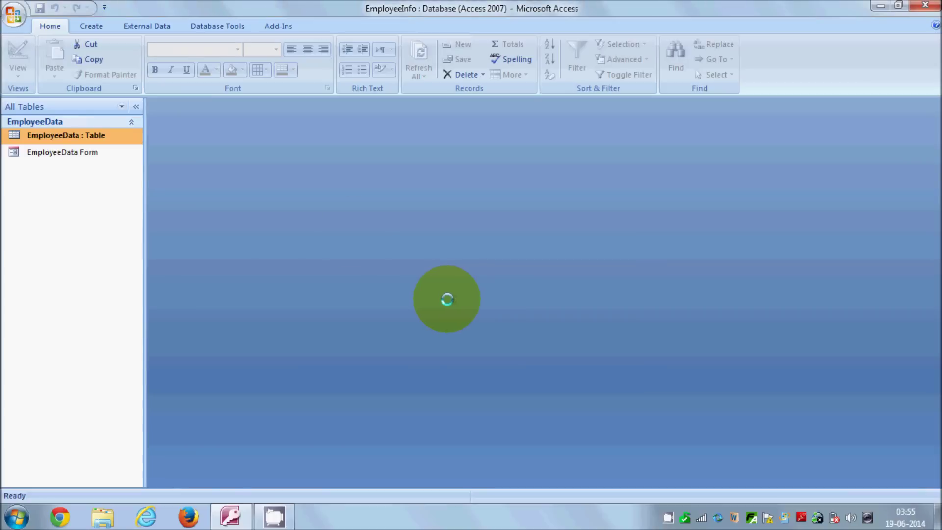
Step: Open the EmployeeData table in Datasheet View to review the records, including EID 12
right_click(93, 138)
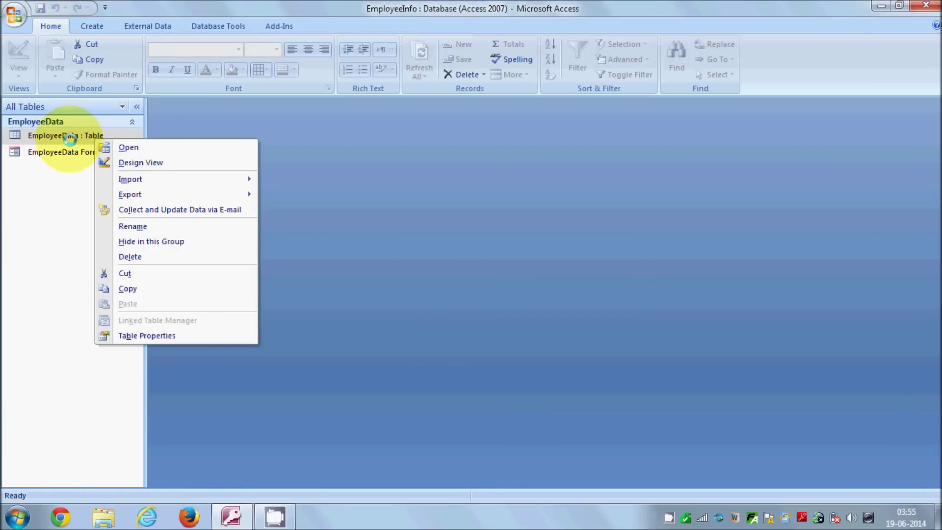
left_click(123, 147)
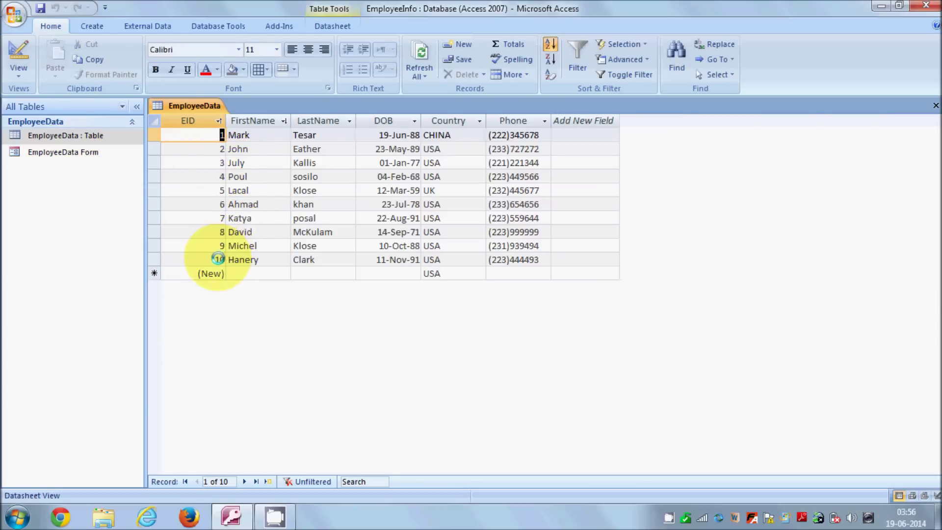
left_click(237, 271)
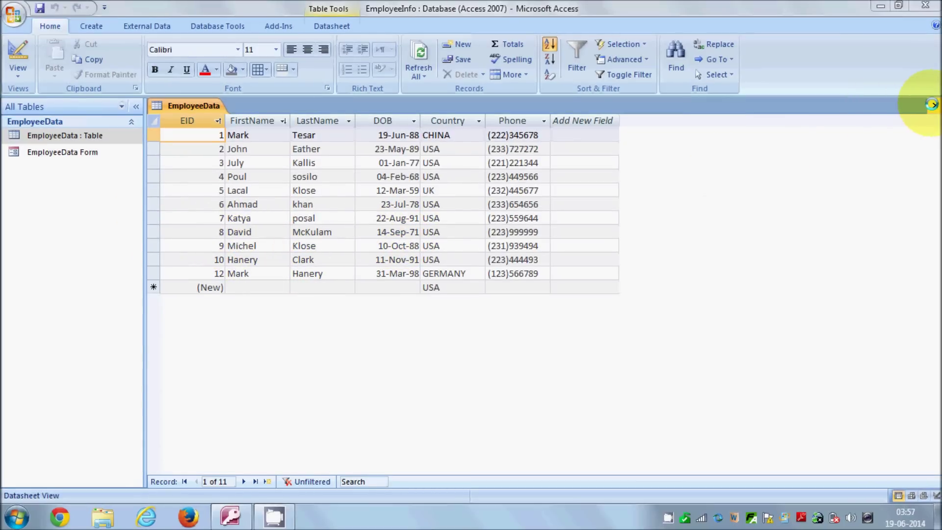
Step: Close the EmployeeData datasheet and reopen the EmployeeData Form for data entry
left_click(931, 104)
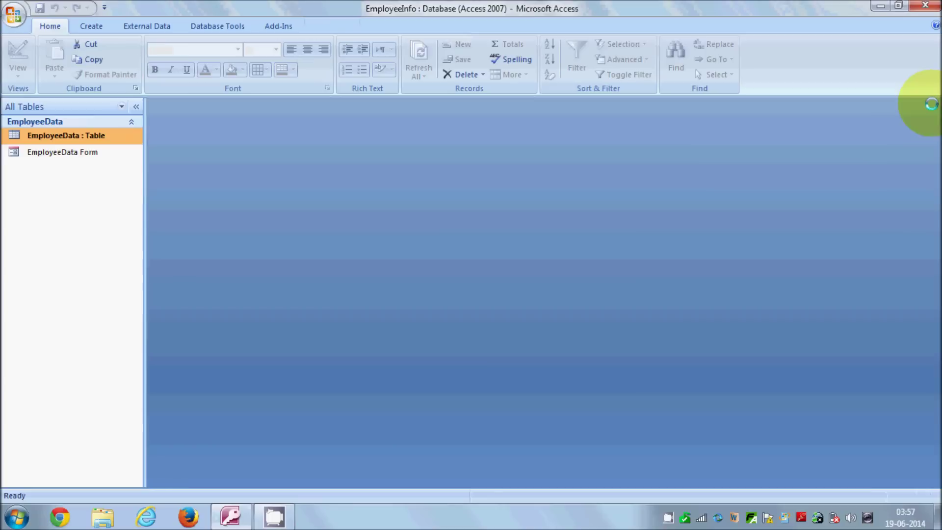
left_click(84, 153)
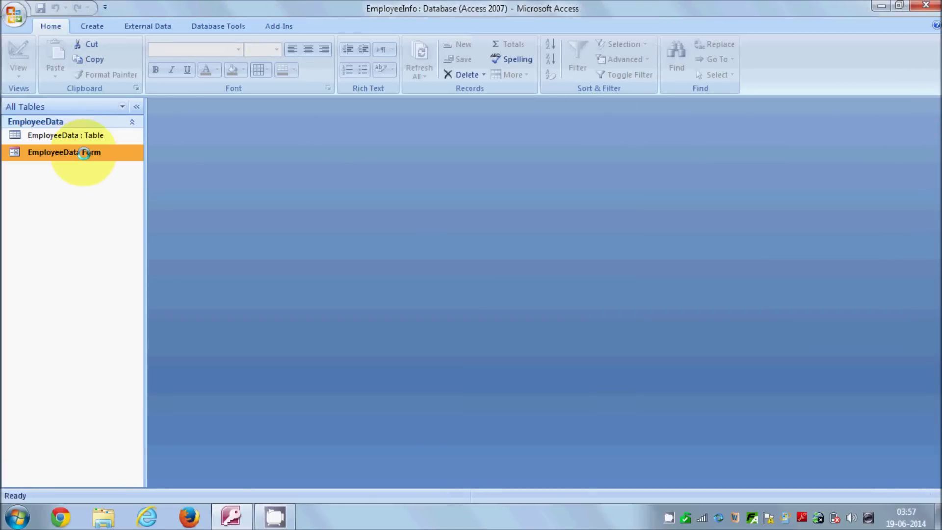
right_click(84, 153)
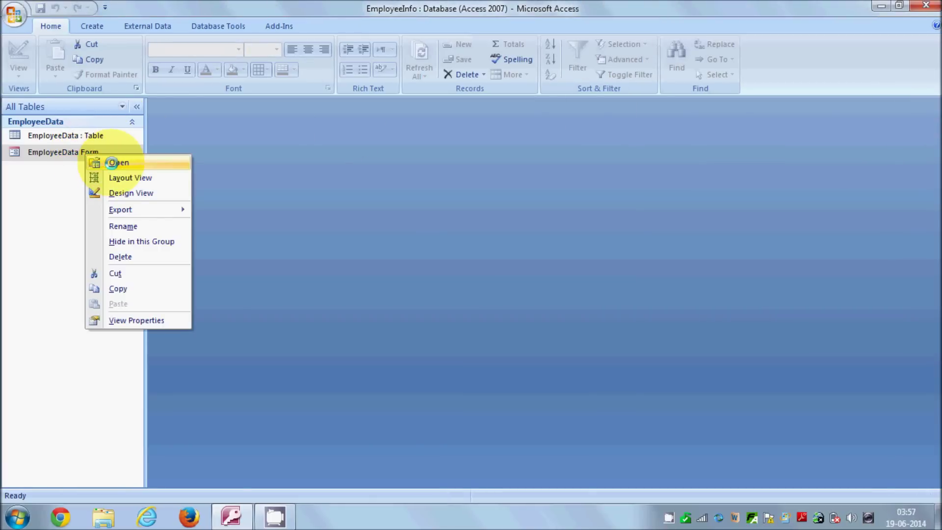
left_click(118, 162)
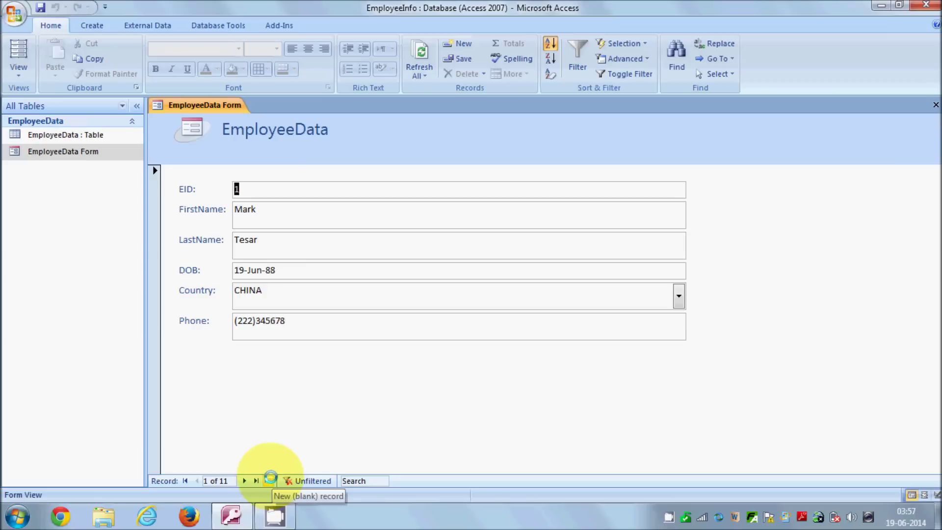
Step: Start a new blank employee record and begin entering the first name
left_click(270, 478)
left_click(272, 213)
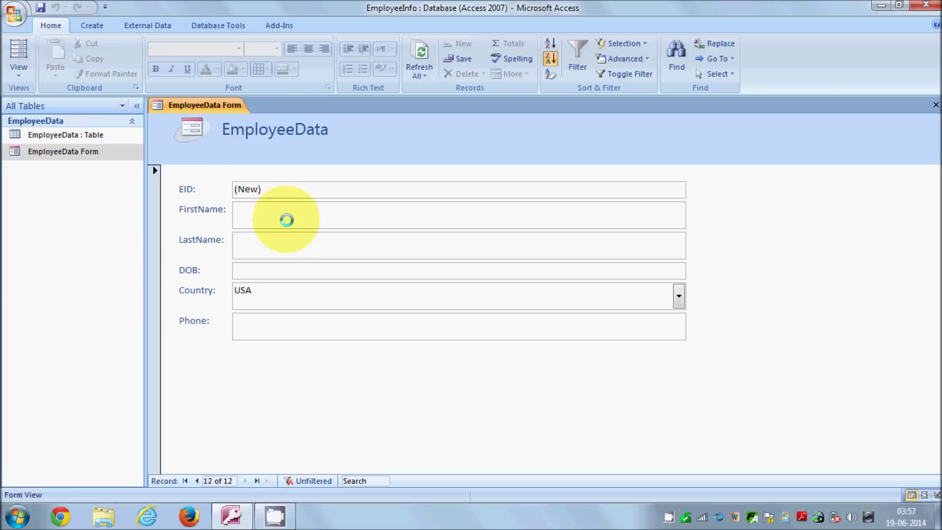
type("Jasinn")
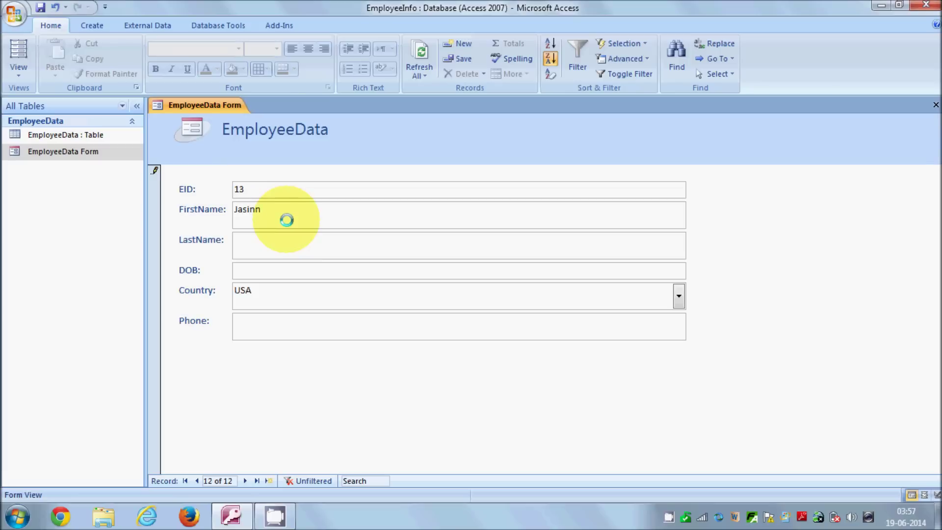
key("Tab")
key("Tab")
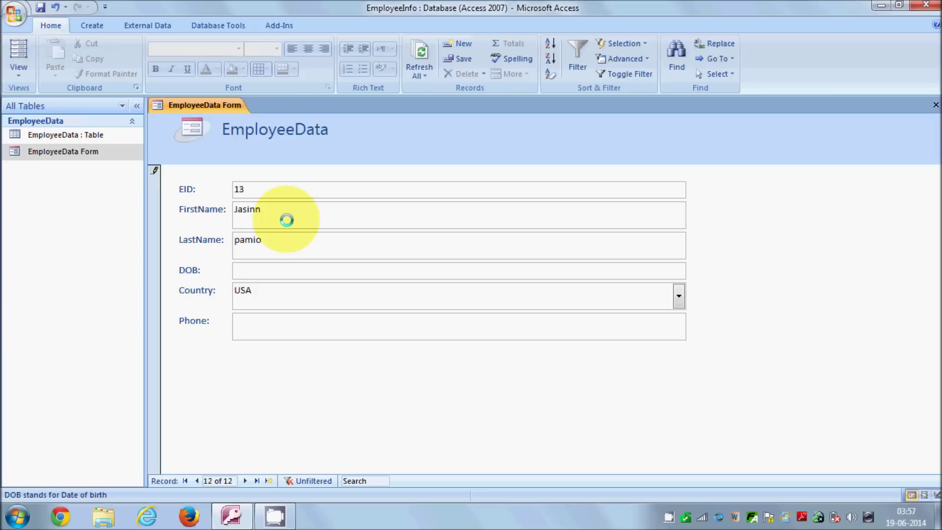
type("21-")
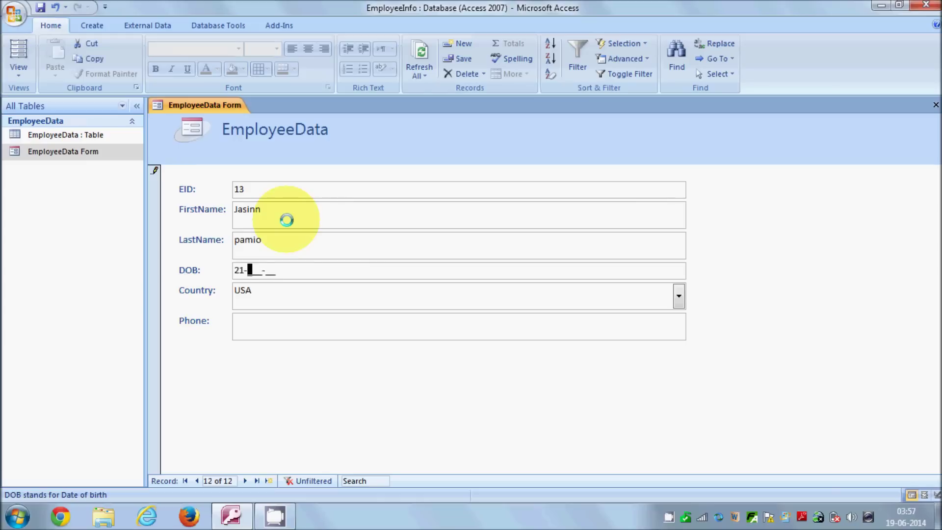
type("Apr-67")
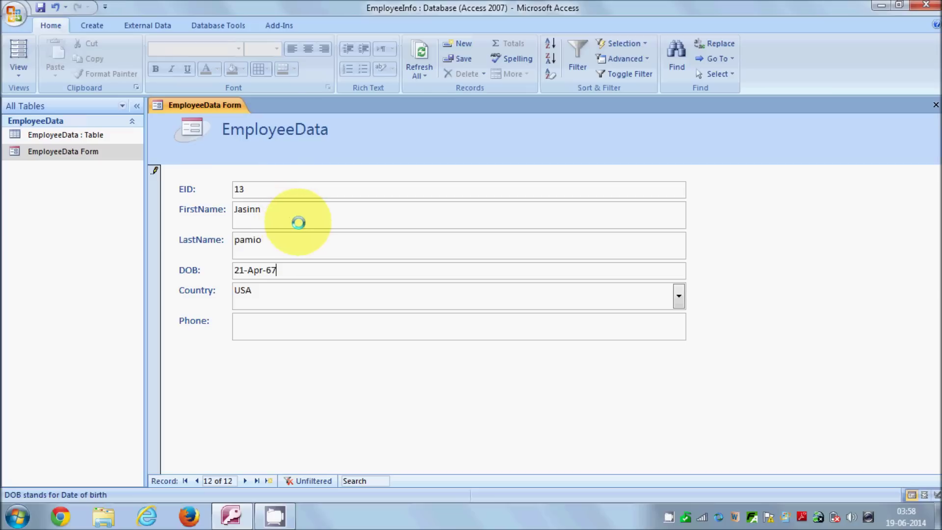
key("Tab")
left_click(464, 302)
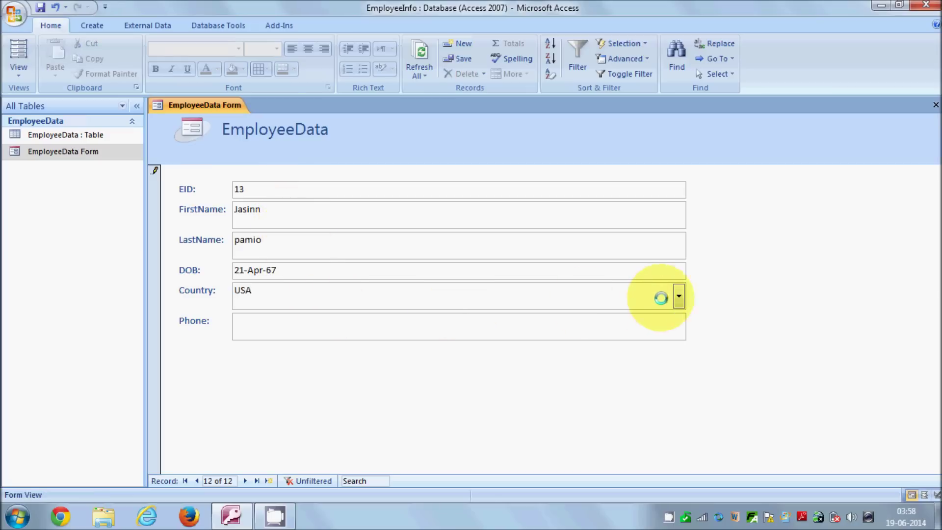
left_click(678, 296)
left_click(425, 370)
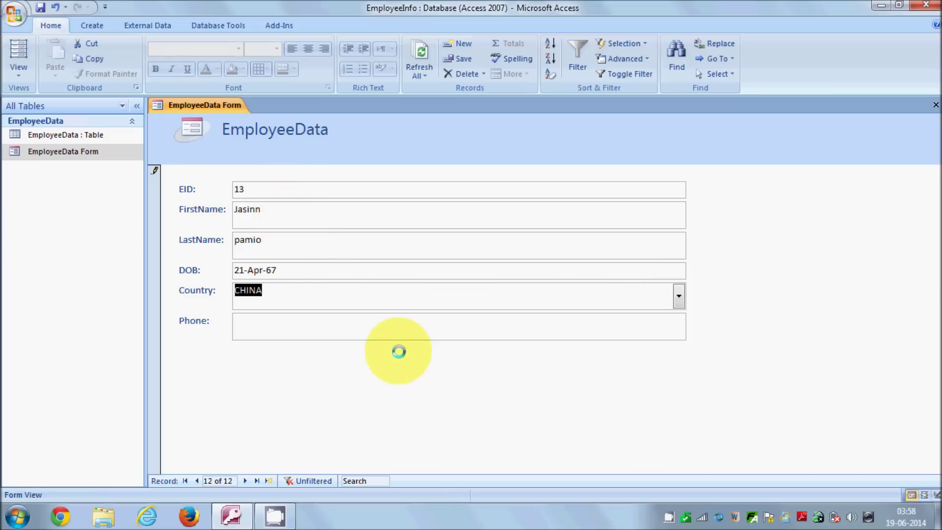
Step: Enter the employee's phone number and save the new record
left_click(385, 326)
left_click(235, 321)
type("123)")
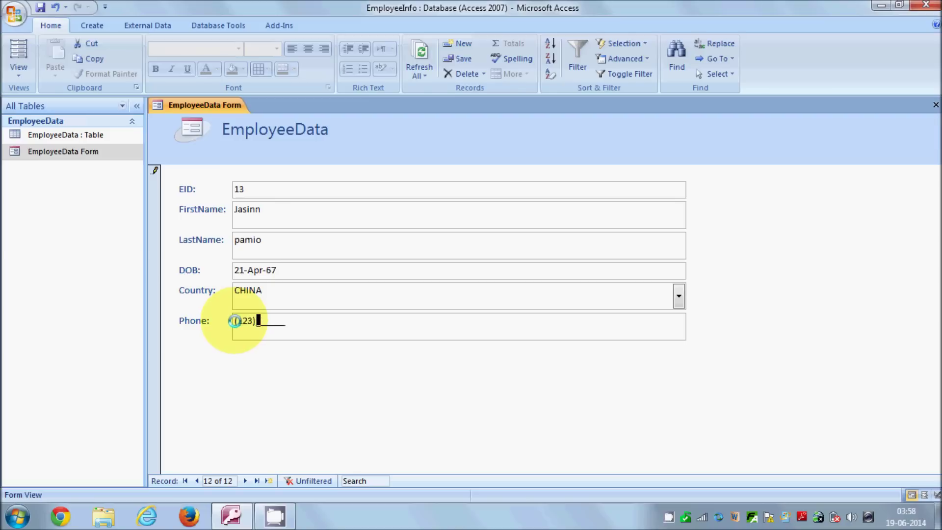
type("45677")
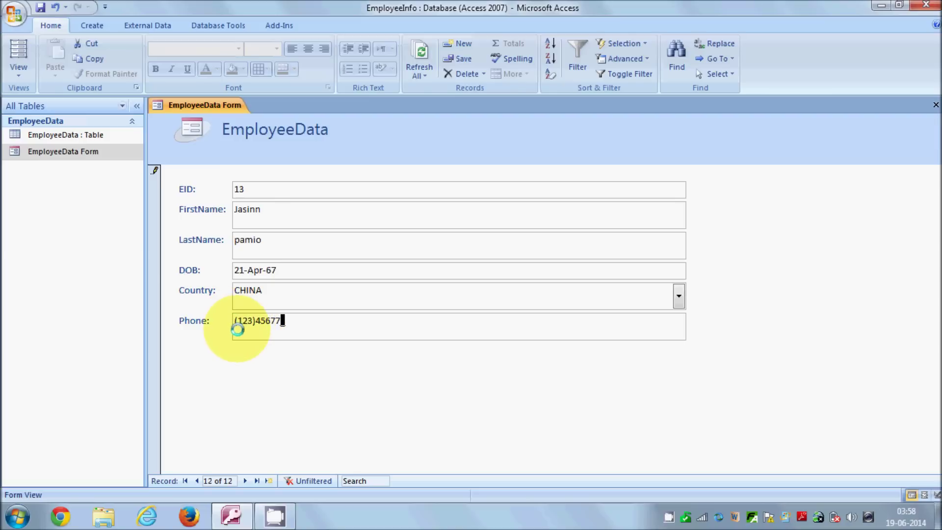
type("8")
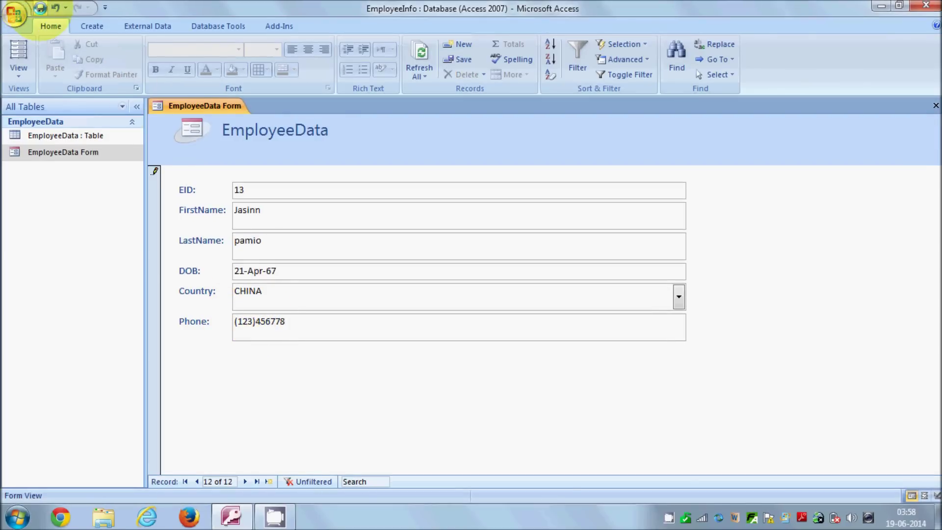
left_click(39, 8)
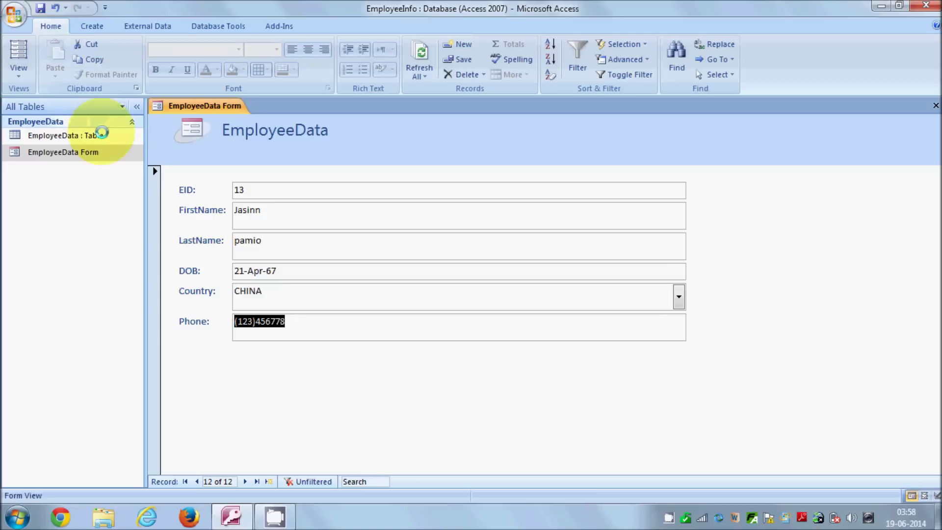
Step: Open the EmployeeData table datasheet beside the form to confirm the new CHINA record
right_click(105, 135)
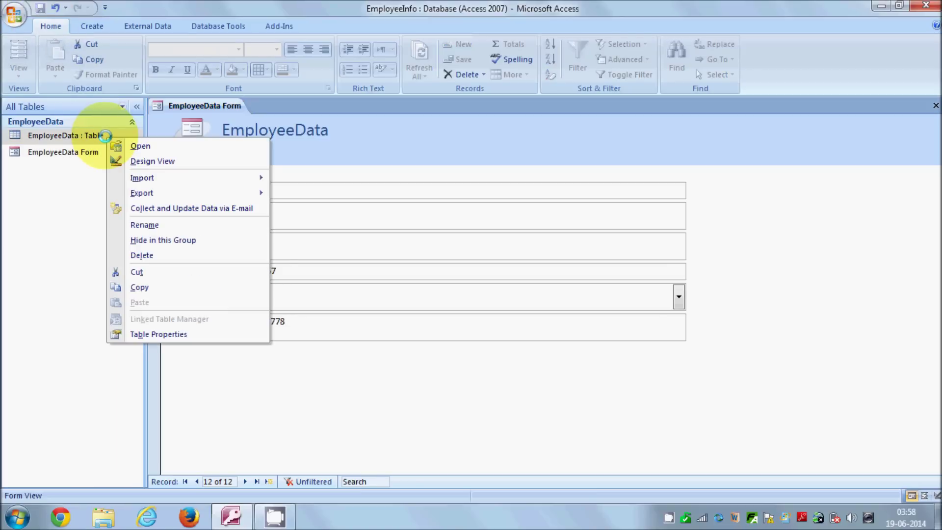
left_click(131, 147)
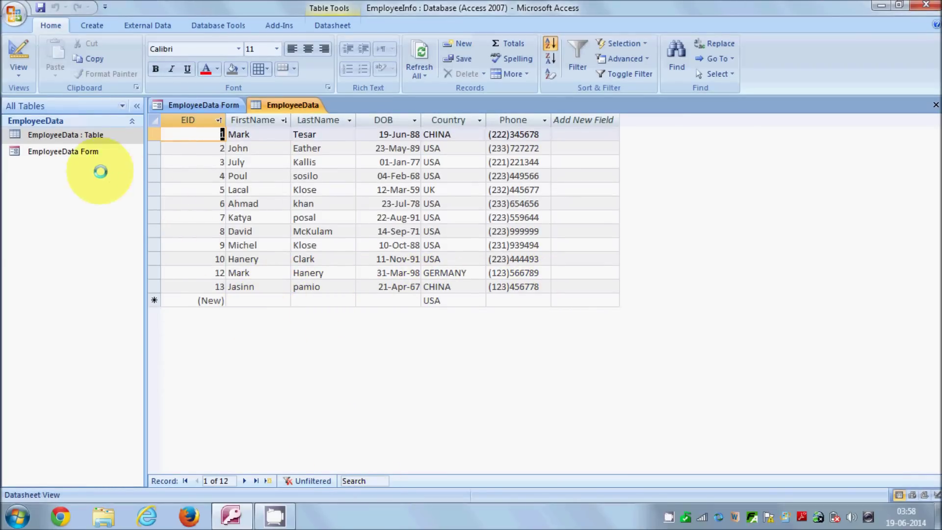
left_click(73, 150)
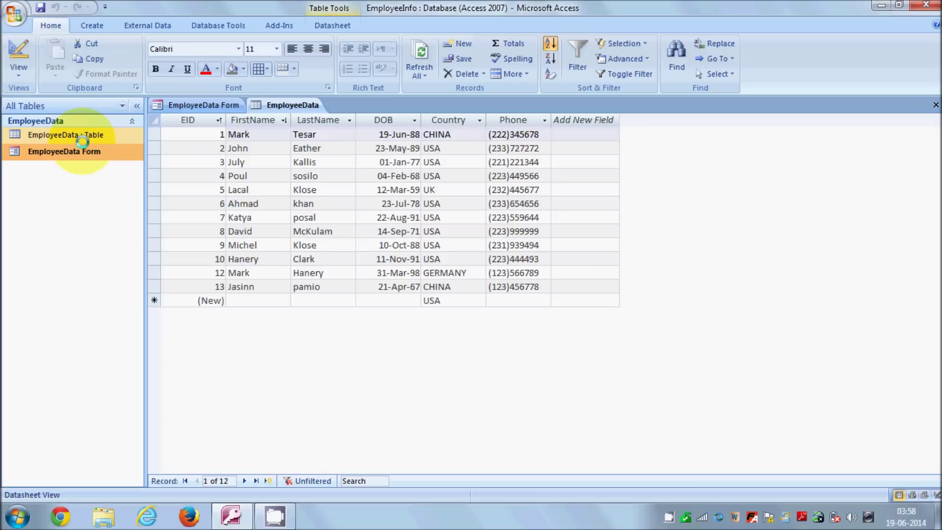
left_click(82, 140)
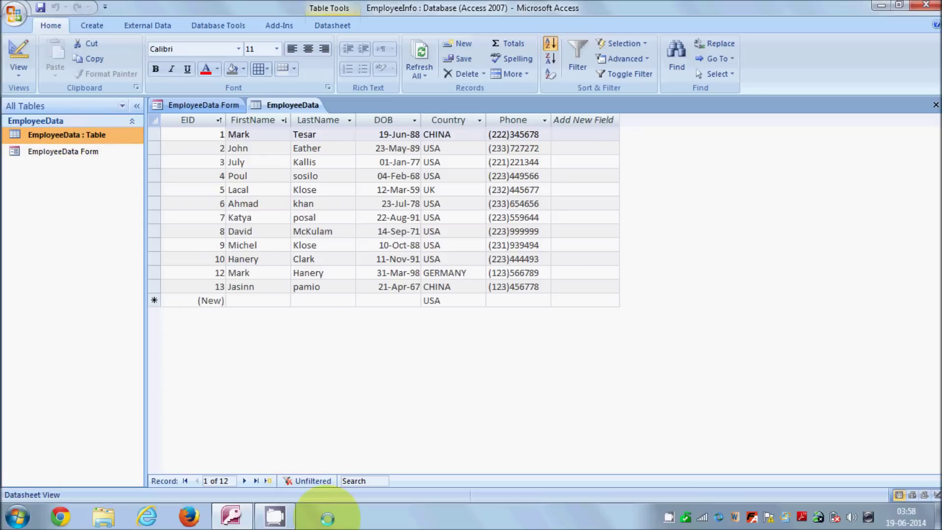
left_click(91, 149)
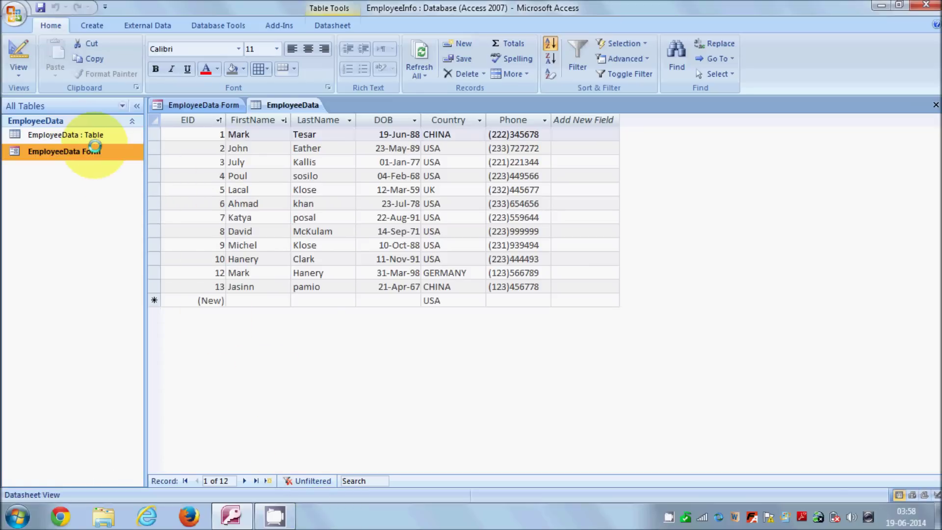